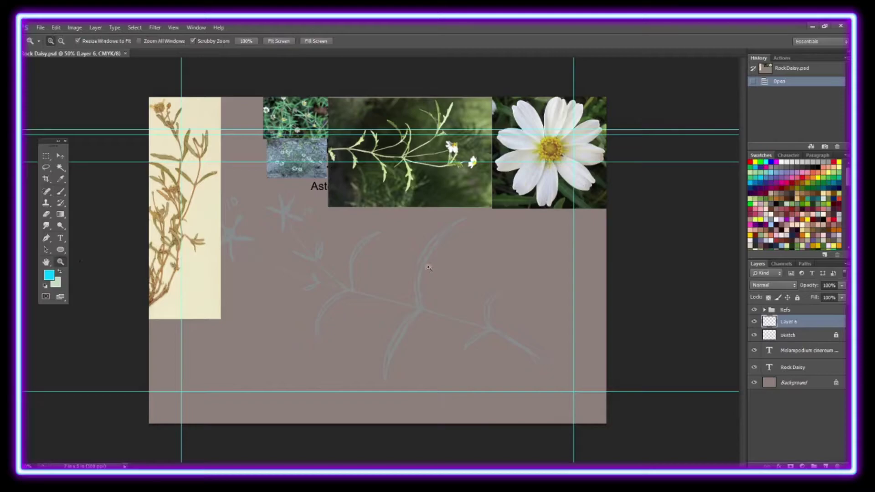
- Zoom in and flip the canvas horizontally to check the sketch, then flip it back
{"action": "key", "text": "ctrl+plus"}
{"action": "left_click", "coordinate": [56, 28]}
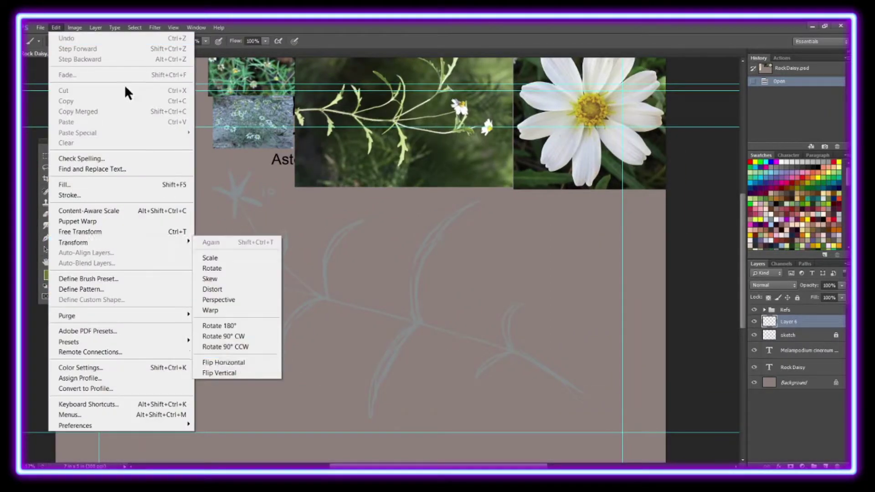
{"action": "left_click", "coordinate": [209, 175]}
{"action": "key", "text": "ctrl+z"}
- Paint the green main stem and a side branch, undoing the thickened tip stroke
{"action": "left_click_drag", "start_coordinate": [173, 232], "coordinate": [592, 413]}
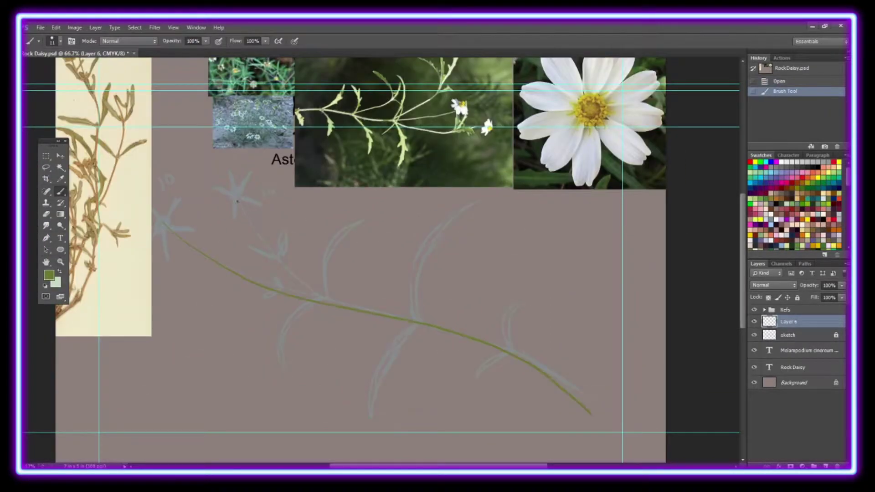
{"action": "left_click_drag", "start_coordinate": [237, 201], "coordinate": [354, 311]}
{"action": "left_click_drag", "start_coordinate": [550, 379], "coordinate": [587, 411]}
{"action": "key", "text": "ctrl+alt+z"}
{"action": "key", "text": "ctrl+alt+z"}
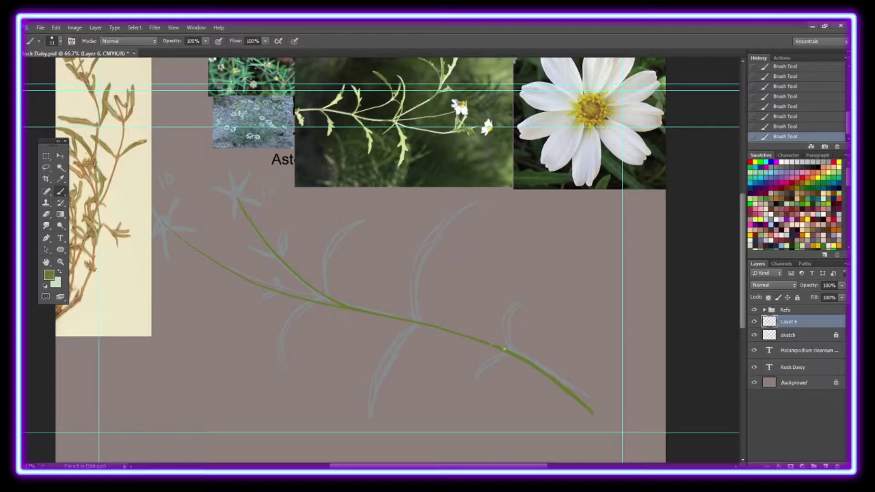
- Erase excess paint along the stem edges to thin it
{"action": "key", "text": "e"}
{"action": "left_click_drag", "start_coordinate": [474, 338], "coordinate": [485, 343]}
{"action": "key", "text": "e"}
{"action": "left_click_drag", "start_coordinate": [354, 310], "coordinate": [453, 334]}
{"action": "key", "text": "b"}
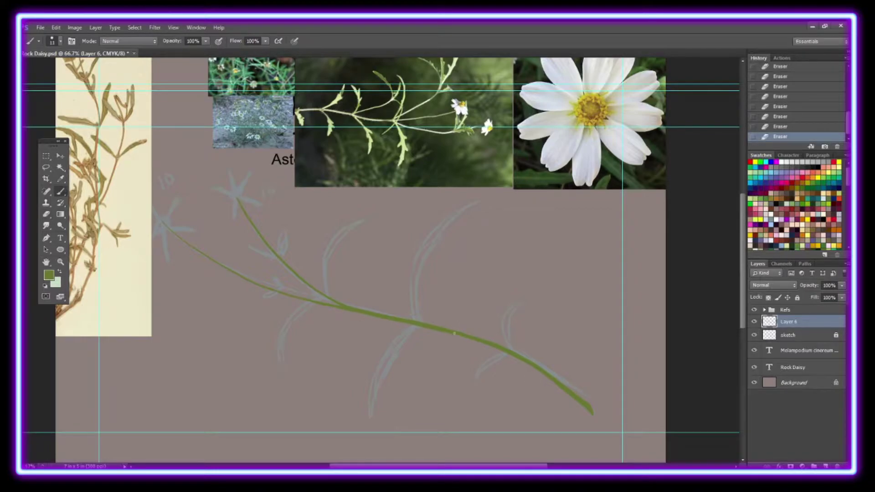
{"action": "key", "text": "e"}
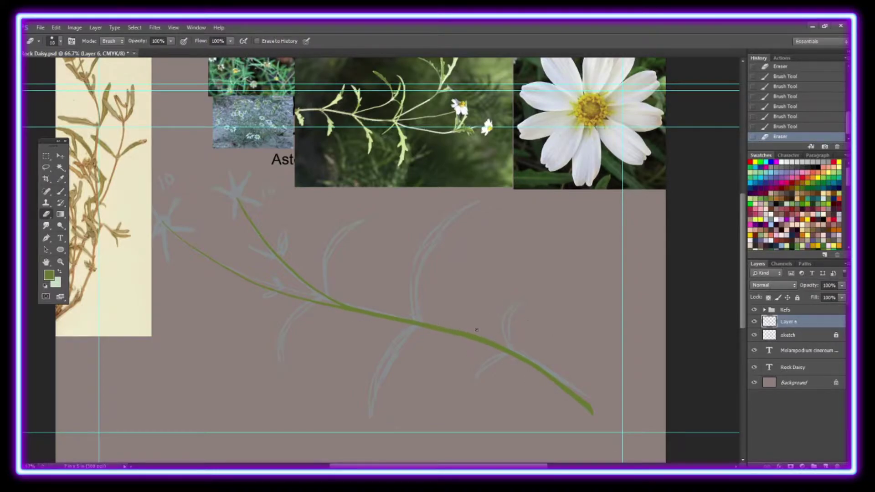
- Zoom in to erase more of the stem edge, then add a new empty layer
{"action": "key", "text": "ctrl+plus"}
{"action": "left_click_drag", "start_coordinate": [529, 375], "coordinate": [538, 378]}
{"action": "key", "text": "b"}
{"action": "key", "text": "ctrl+minus"}
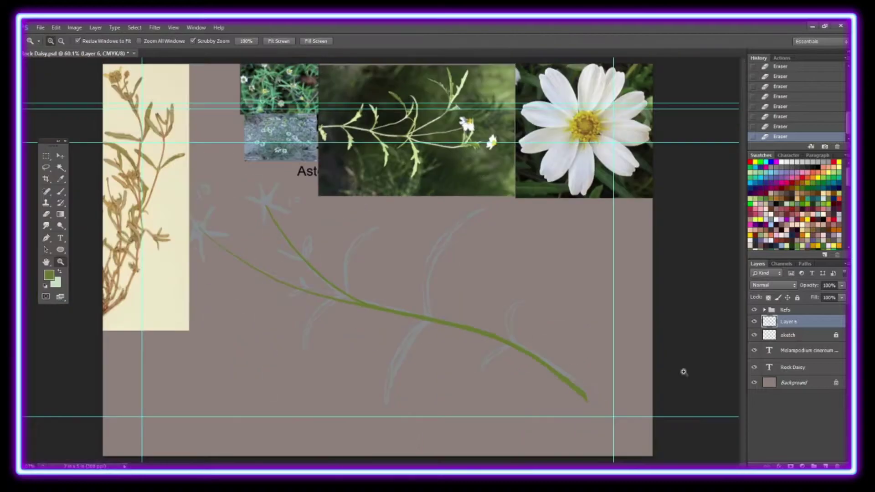
{"action": "key", "text": "ctrl+shift+alt+n"}
- Paint a long green leaf off the stem
{"action": "left_click_drag", "start_coordinate": [365, 291], "coordinate": [370, 243]}
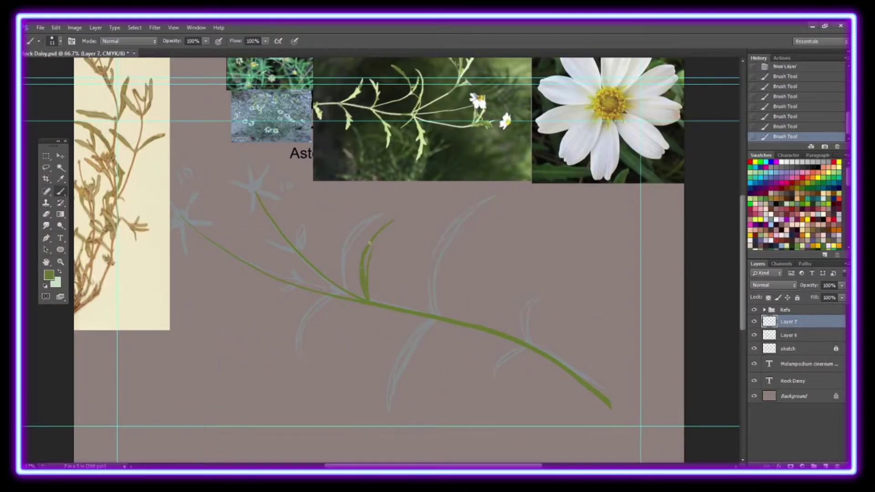
{"action": "key", "text": "e"}
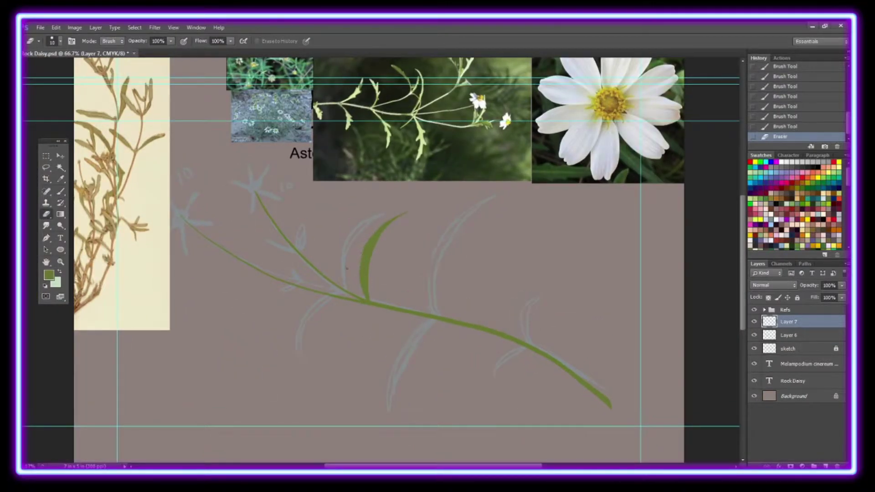
{"action": "key", "text": "b"}
{"action": "left_click", "coordinate": [362, 261]}
- Duplicate the leaf, flip it vertically, and rotate it into place below the stem
{"action": "key", "text": "ctrl+j"}
{"action": "left_click", "coordinate": [56, 27]}
{"action": "left_click", "coordinate": [205, 333]}
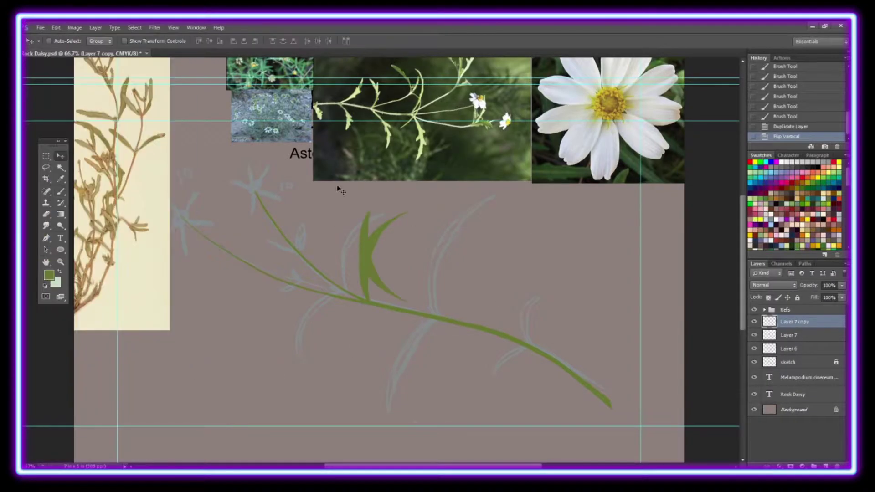
{"action": "left_click_drag", "start_coordinate": [370, 223], "coordinate": [372, 313]}
{"action": "left_click_drag", "start_coordinate": [415, 401], "coordinate": [392, 407]}
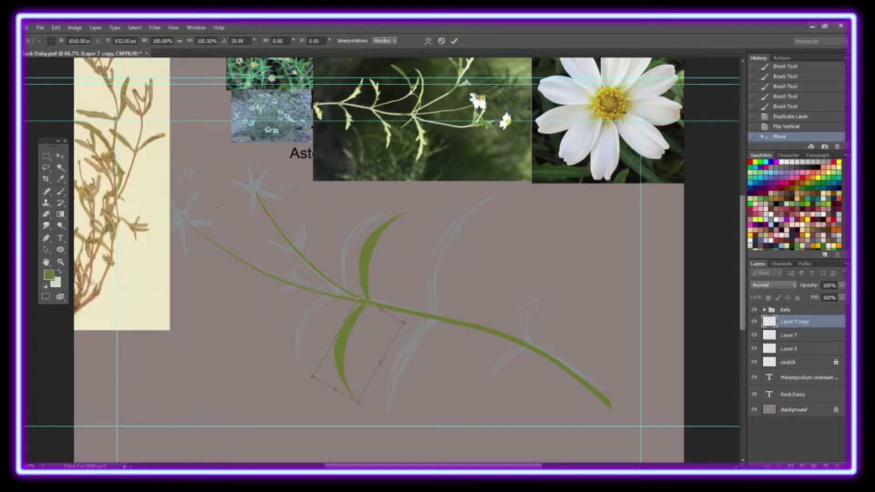
{"action": "key", "text": "Return"}
{"action": "key", "text": "Left"}
- On a new layer, paint a larger leaf further along the stem and erase its inner stroke
{"action": "key", "text": "ctrl+shift+alt+n"}
{"action": "key", "text": "b"}
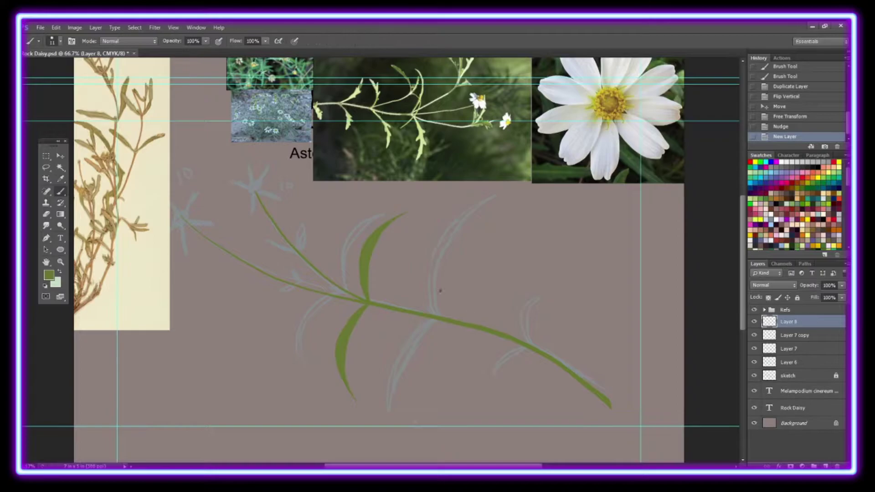
{"action": "mouse_move", "coordinate": [437, 315]}
{"action": "left_mouse_down"}
{"action": "mouse_move", "coordinate": [437, 254]}
{"action": "mouse_move", "coordinate": [499, 196]}
{"action": "left_mouse_up"}
{"action": "key", "text": "e"}
{"action": "mouse_move", "coordinate": [451, 281]}
{"action": "left_mouse_down"}
{"action": "mouse_move", "coordinate": [454, 251]}
{"action": "mouse_move", "coordinate": [473, 226]}
{"action": "mouse_move", "coordinate": [451, 318]}
{"action": "left_mouse_up"}
{"action": "key", "text": "b"}
- Duplicate the larger leaf, flip it vertically, and move, rotate and scale it below the stem
{"action": "key", "text": "e"}
{"action": "right_click", "coordinate": [793, 321]}
{"action": "left_click", "coordinate": [710, 165]}
{"action": "key", "text": "Return"}
{"action": "left_click", "coordinate": [56, 27]}
{"action": "left_click", "coordinate": [223, 372]}
{"action": "key", "text": "ctrl+t"}
{"action": "mouse_move", "coordinate": [383, 438]}
{"action": "left_mouse_down"}
{"action": "mouse_move", "coordinate": [462, 353]}
{"action": "mouse_move", "coordinate": [417, 310]}
{"action": "left_mouse_up"}
{"action": "scroll", "coordinate": [416, 314], "scroll_direction": "down", "scroll_amount": 1}
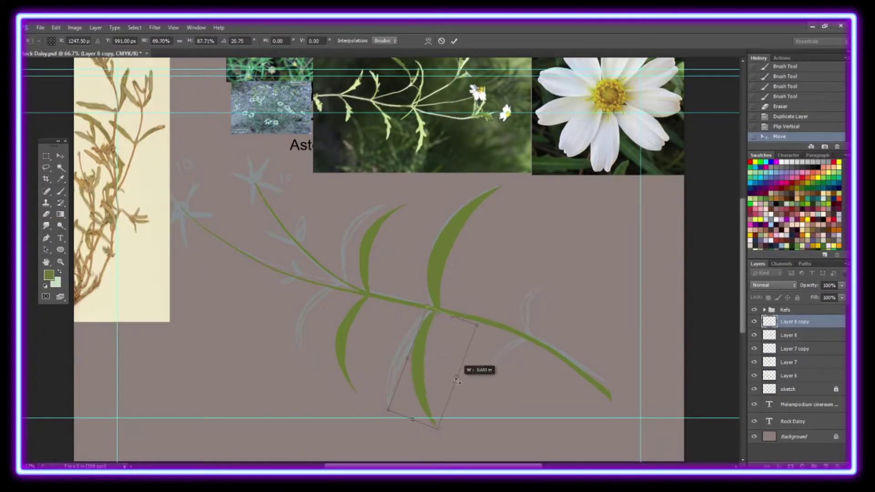
{"action": "left_click_drag", "start_coordinate": [478, 413], "coordinate": [486, 328]}
{"action": "key", "text": "Return"}
- Duplicate another leaf copy, flip and rotate it below the stem, and Puppet Warp its tip leftward
{"action": "left_click", "coordinate": [60, 156]}
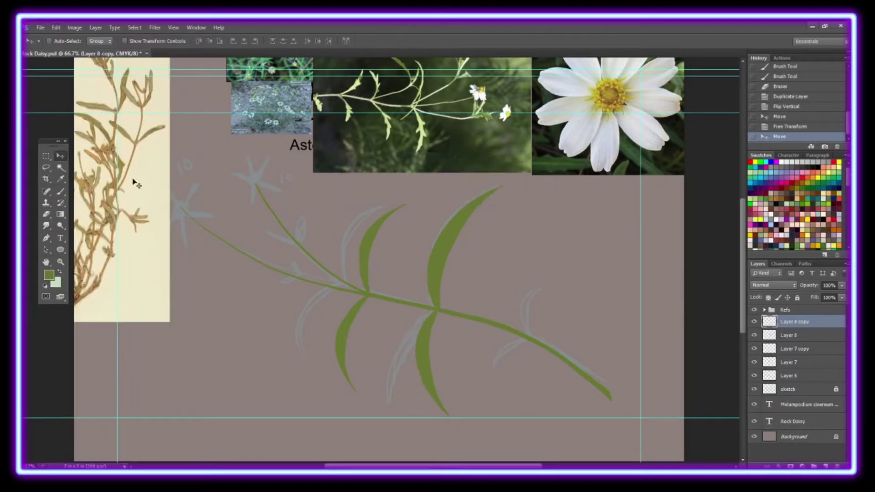
{"action": "right_click", "coordinate": [788, 335]}
{"action": "left_click", "coordinate": [724, 168]}
{"action": "left_click", "coordinate": [55, 27]}
{"action": "left_click", "coordinate": [224, 373]}
{"action": "left_click_drag", "start_coordinate": [456, 264], "coordinate": [446, 307]}
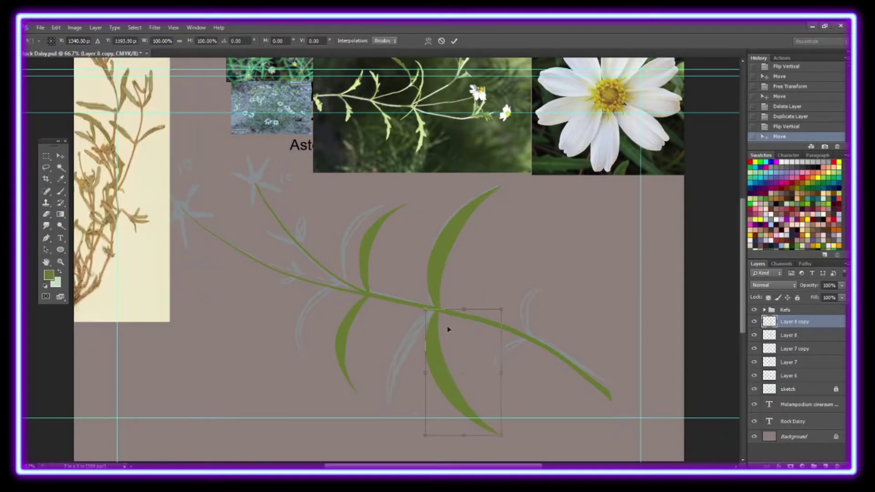
{"action": "key", "text": "ctrl+t"}
{"action": "left_click_drag", "start_coordinate": [460, 437], "coordinate": [447, 420]}
{"action": "key", "text": "Return"}
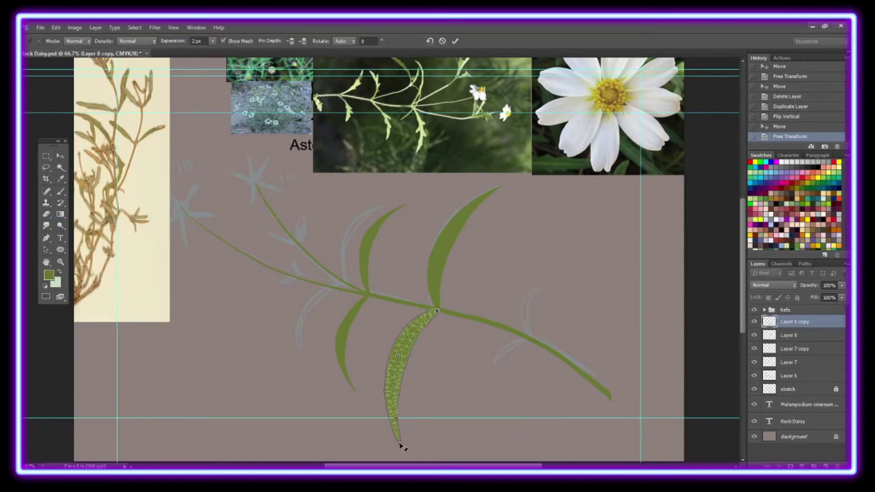
{"action": "left_click_drag", "start_coordinate": [400, 444], "coordinate": [369, 412]}
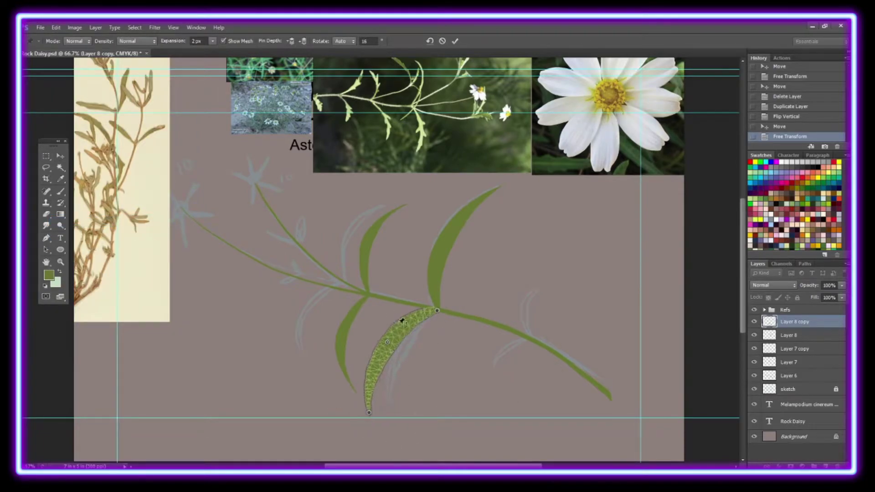
{"action": "key", "text": "Return"}
- Paint a small leaf near the stem's end on a new layer
{"action": "key", "text": "ctrl+shift+alt+n"}
{"action": "key", "text": "b"}
{"action": "mouse_move", "coordinate": [544, 279]}
{"action": "left_mouse_down"}
{"action": "mouse_move", "coordinate": [530, 334]}
{"action": "mouse_move", "coordinate": [531, 306]}
{"action": "mouse_move", "coordinate": [528, 333]}
{"action": "mouse_move", "coordinate": [533, 326]}
{"action": "left_mouse_up"}
- Duplicate the small leaf, flip it vertically, and rotate it down-left below the stem
{"action": "key", "text": "e"}
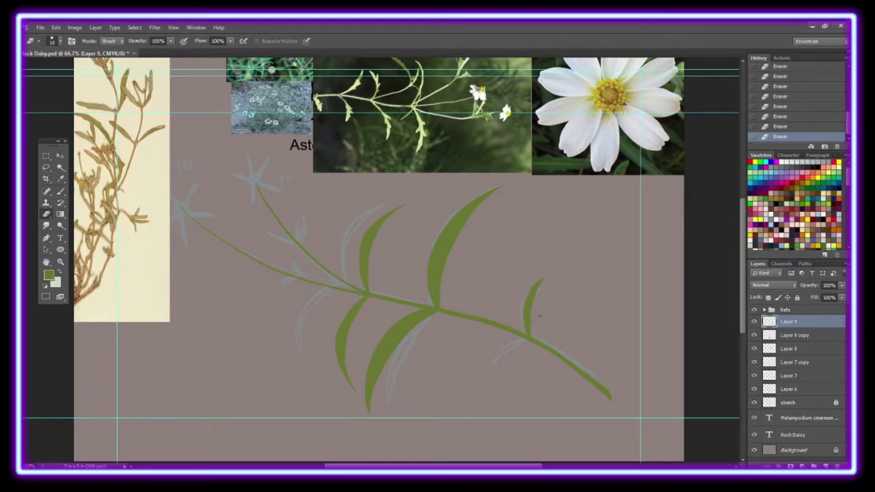
{"action": "key", "text": "ctrl+j"}
{"action": "left_click", "coordinate": [56, 28]}
{"action": "left_click", "coordinate": [228, 371]}
{"action": "mouse_move", "coordinate": [578, 296]}
{"action": "left_mouse_down"}
{"action": "mouse_move", "coordinate": [542, 358]}
{"action": "mouse_move", "coordinate": [510, 385]}
{"action": "left_mouse_up"}
{"action": "key", "text": "ctrl+t"}
{"action": "key", "text": "Return"}
{"action": "key", "text": "e"}
{"action": "left_click", "coordinate": [457, 323]}
- On a new layer, paint and trim a small leaf on the upper branch
{"action": "left_click", "coordinate": [825, 466]}
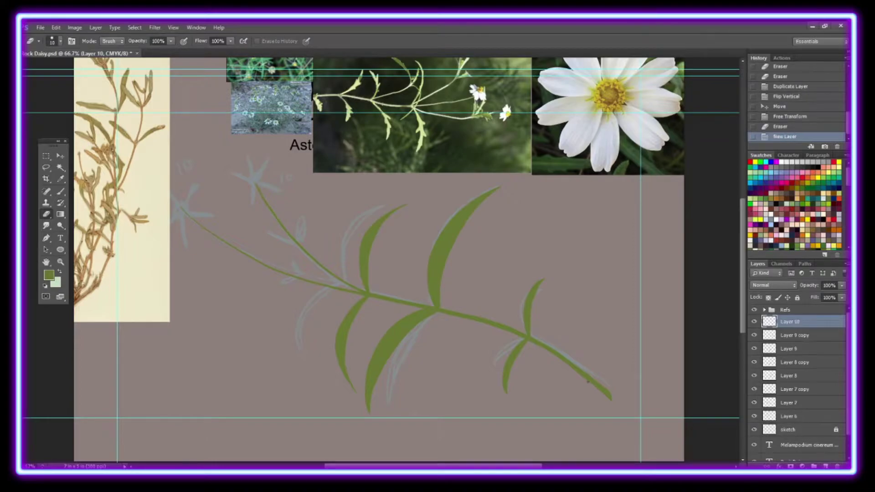
{"action": "mouse_move", "coordinate": [310, 243]}
{"action": "left_mouse_down"}
{"action": "mouse_move", "coordinate": [408, 243]}
{"action": "mouse_move", "coordinate": [410, 207]}
{"action": "left_mouse_up"}
{"action": "left_click", "coordinate": [60, 191]}
{"action": "key", "text": "e"}
{"action": "left_click_drag", "start_coordinate": [402, 249], "coordinate": [400, 229]}
{"action": "key", "text": "b"}
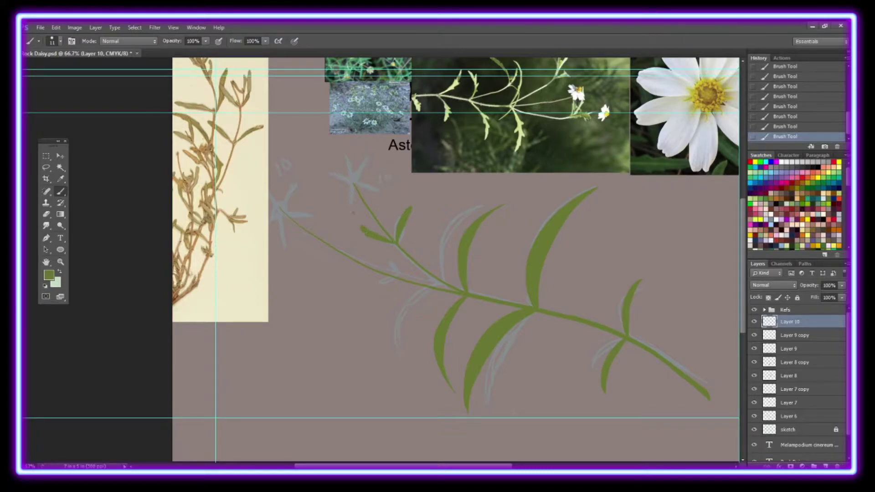
{"action": "key", "text": "e"}
{"action": "key", "text": "b"}
- Merge the leaf layers, add a layer mask, and mask away parts of the leaf tips
{"action": "key", "text": "ctrl+e"}
{"action": "key", "text": "ctrl+e"}
{"action": "key", "text": "ctrl+e"}
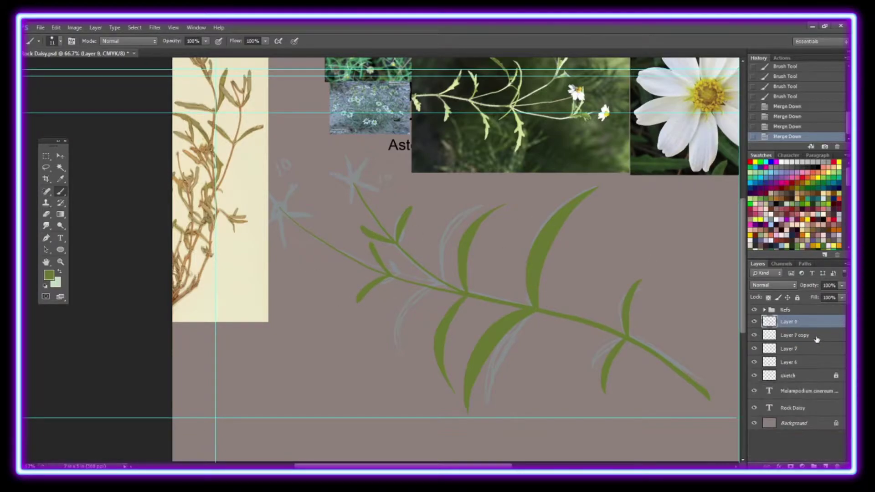
{"action": "key", "text": "ctrl+e"}
{"action": "key", "text": "ctrl+e"}
{"action": "key", "text": "ctrl+e"}
{"action": "left_click", "coordinate": [790, 466]}
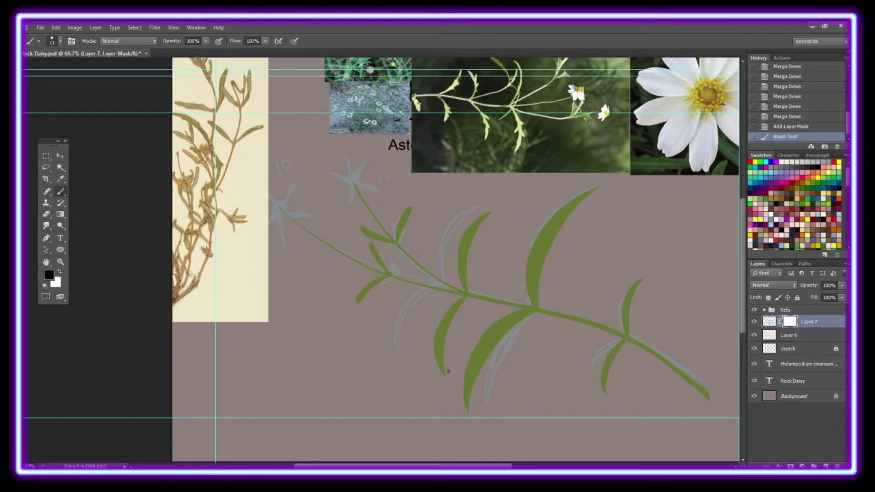
{"action": "left_click_drag", "start_coordinate": [472, 405], "coordinate": [468, 404]}
{"action": "left_click_drag", "start_coordinate": [467, 404], "coordinate": [463, 404]}
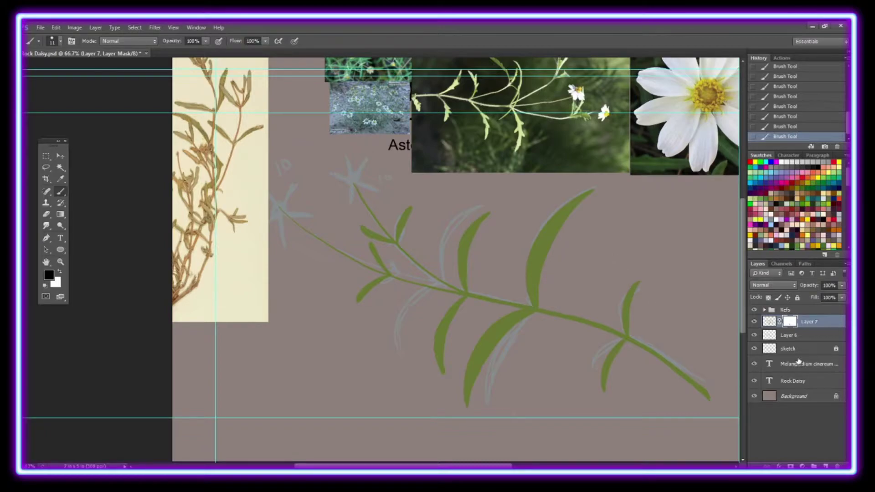
- Clip the new layer to the stem layer and pick a darker green
{"action": "right_click", "coordinate": [795, 321]}
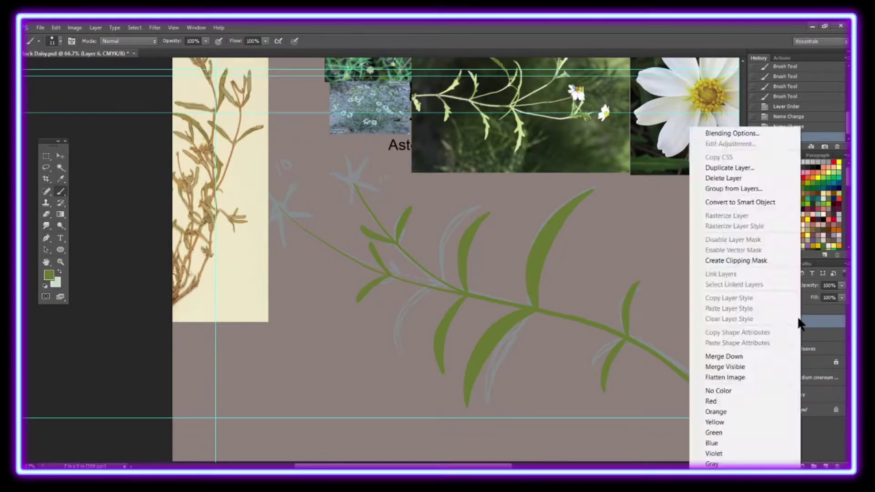
{"action": "left_click", "coordinate": [732, 260]}
{"action": "left_click", "coordinate": [55, 281]}
{"action": "left_click", "coordinate": [258, 258]}
- Repaint the stem in darker green and smudge its colours together, undoing two strokes
{"action": "left_click", "coordinate": [310, 232]}
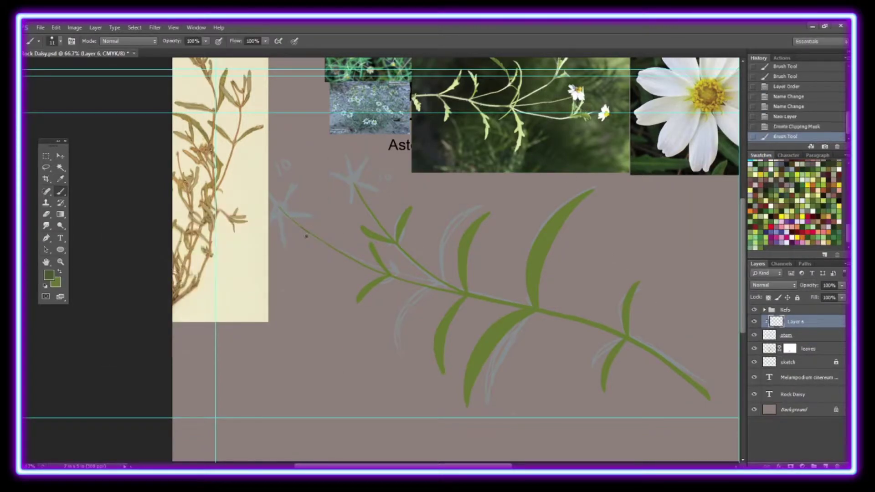
{"action": "left_click_drag", "start_coordinate": [474, 297], "coordinate": [369, 269]}
{"action": "left_click_drag", "start_coordinate": [421, 267], "coordinate": [354, 184]}
{"action": "key", "text": "r"}
{"action": "left_click_drag", "start_coordinate": [455, 289], "coordinate": [709, 399]}
{"action": "left_click", "coordinate": [60, 41]}
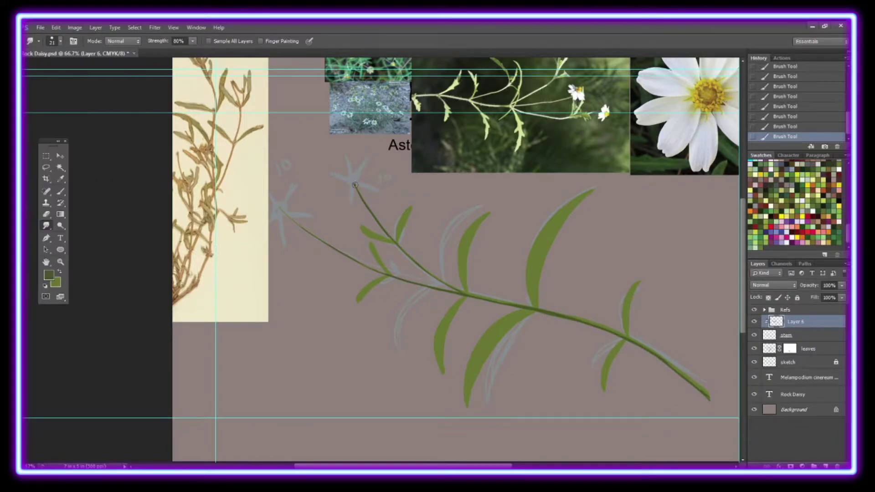
{"action": "left_click_drag", "start_coordinate": [356, 187], "coordinate": [378, 224]}
{"action": "left_click_drag", "start_coordinate": [496, 301], "coordinate": [693, 379]}
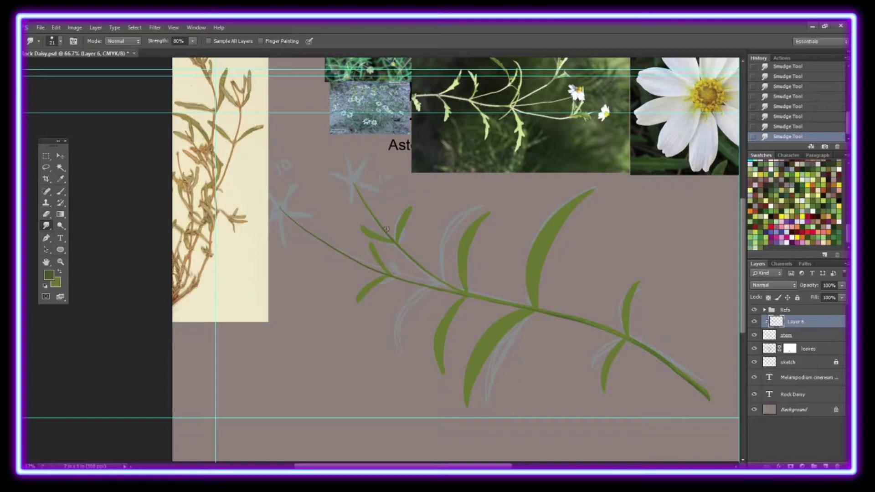
{"action": "key", "text": "ctrl+alt+z"}
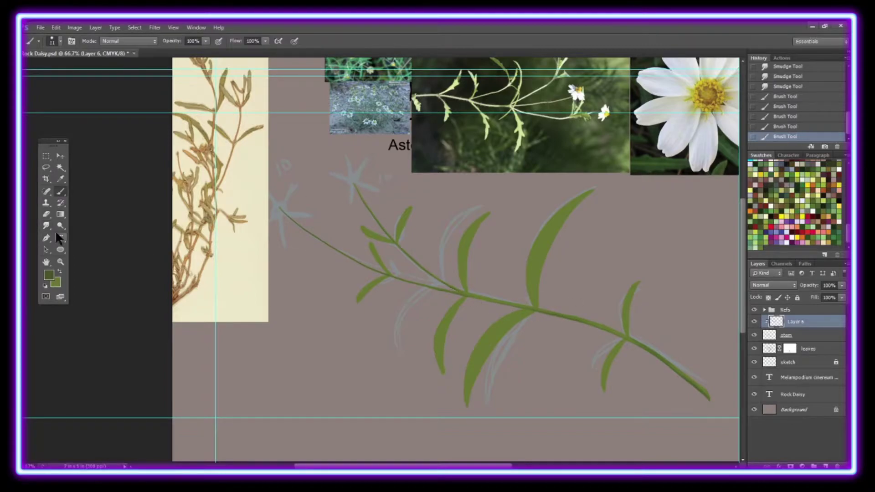
{"action": "key", "text": "ctrl+alt+z"}
{"action": "key", "text": "ctrl+alt+z"}
- Add a new layer clipped to the stem and choose a light green for highlights
{"action": "key", "text": "ctrl+shift+alt+n"}
{"action": "key", "text": "ctrl+alt+g"}
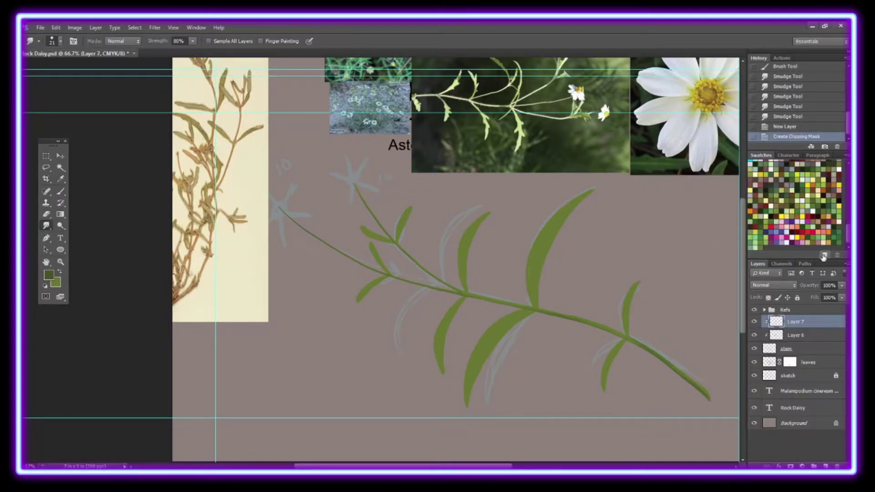
{"action": "left_click", "coordinate": [48, 274]}
{"action": "left_click", "coordinate": [306, 233]}
{"action": "scroll", "coordinate": [507, 455], "scroll_direction": "right", "scroll_amount": 3}
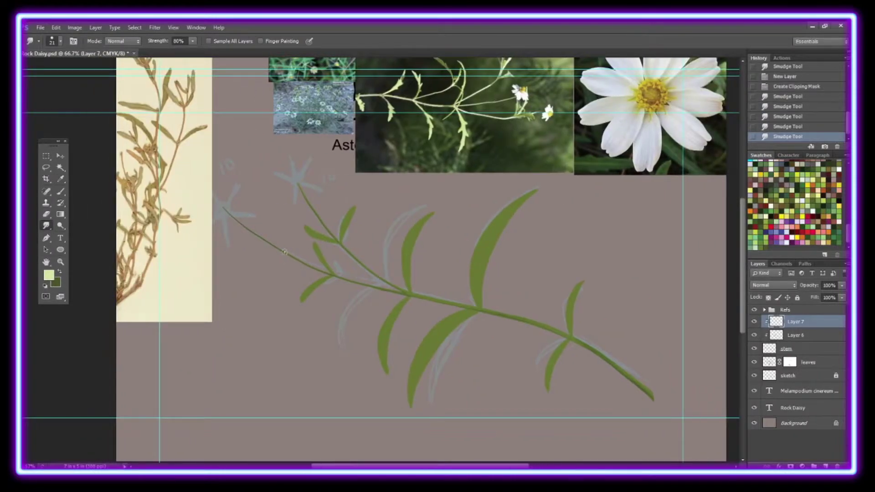
- Paint a light-green highlight along the stem and smudge it out toward the tip
{"action": "key", "text": "b"}
{"action": "left_click_drag", "start_coordinate": [225, 210], "coordinate": [412, 295]}
{"action": "left_click_drag", "start_coordinate": [471, 305], "coordinate": [652, 397]}
{"action": "key", "text": "r"}
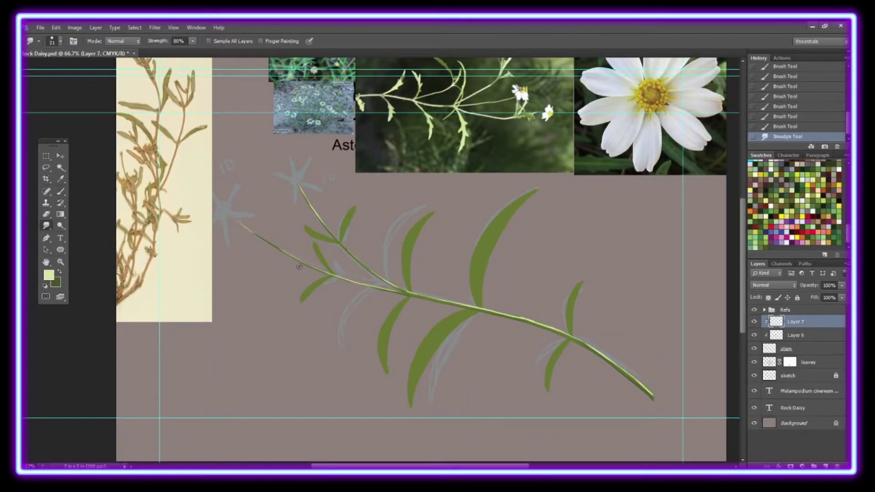
{"action": "left_click_drag", "start_coordinate": [330, 276], "coordinate": [280, 250]}
{"action": "left_click_drag", "start_coordinate": [403, 296], "coordinate": [233, 218]}
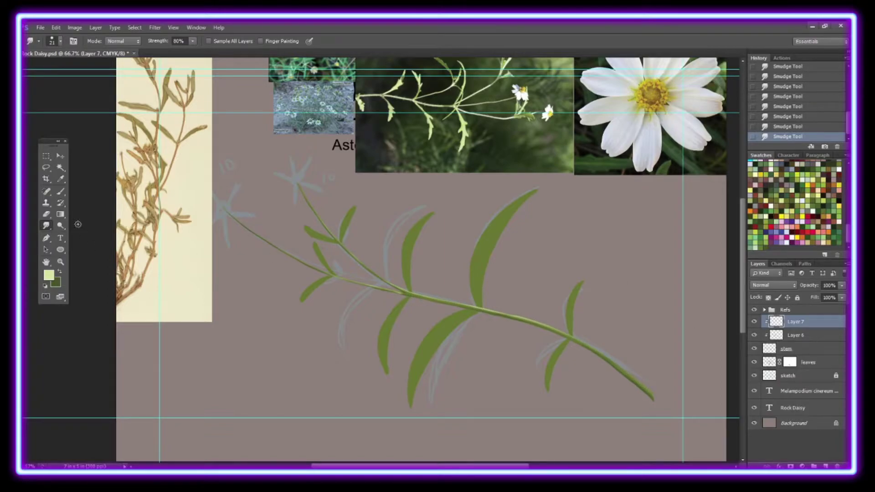
- On a new layer clipped to the leaves, paint light-green and darker stripes across them
{"action": "left_click", "coordinate": [747, 360]}
{"action": "key", "text": "ctrl+shift+alt+n"}
{"action": "key", "text": "ctrl+alt+g"}
{"action": "key", "text": "b"}
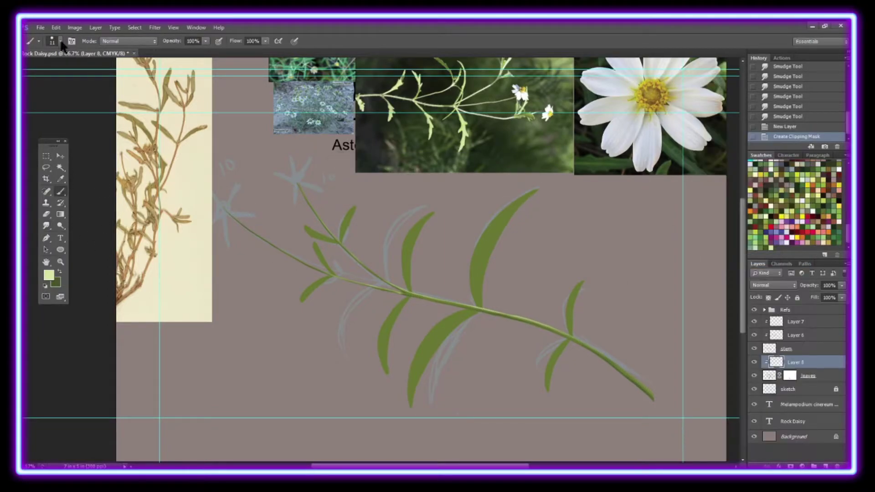
{"action": "left_click_drag", "start_coordinate": [306, 230], "coordinate": [318, 297]}
{"action": "left_click_drag", "start_coordinate": [413, 405], "coordinate": [434, 281]}
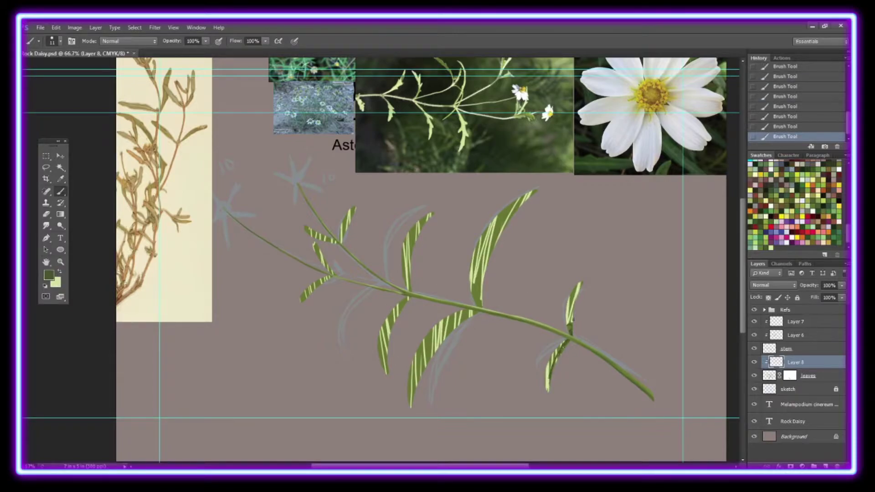
{"action": "left_click_drag", "start_coordinate": [406, 232], "coordinate": [437, 401]}
{"action": "left_click_drag", "start_coordinate": [442, 333], "coordinate": [533, 194]}
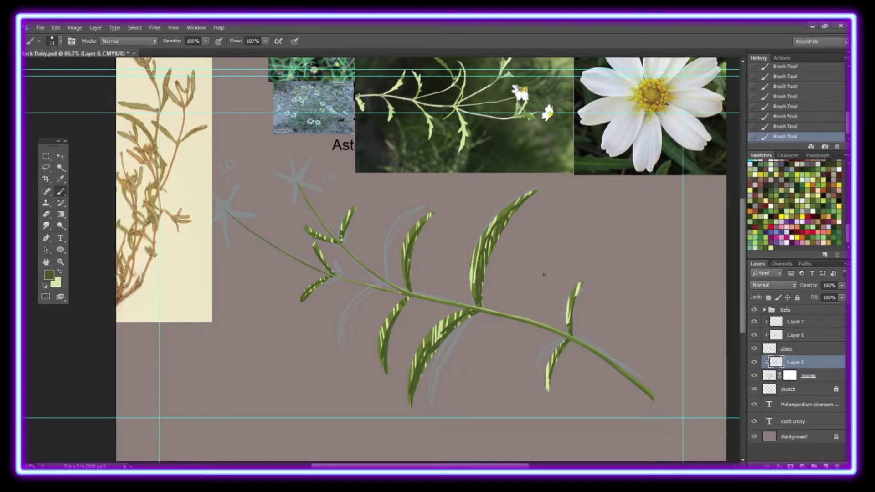
- Smudge the leaf stripes smooth with a larger soft brush, including the small left leaves
{"action": "key", "text": "r"}
{"action": "left_click", "coordinate": [61, 41]}
{"action": "left_click", "coordinate": [75, 208]}
{"action": "left_click_drag", "start_coordinate": [465, 273], "coordinate": [533, 193]}
{"action": "left_click_drag", "start_coordinate": [469, 314], "coordinate": [412, 401]}
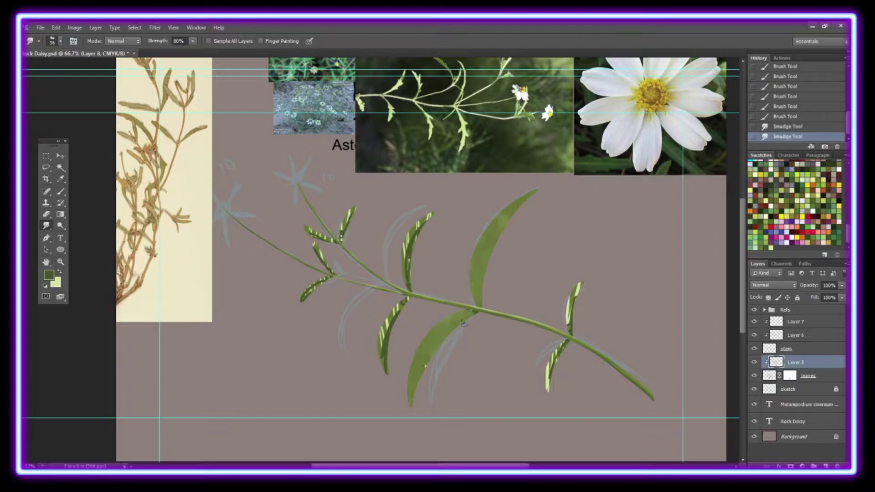
{"action": "left_click_drag", "start_coordinate": [547, 388], "coordinate": [576, 285]}
{"action": "left_click_drag", "start_coordinate": [388, 372], "coordinate": [401, 303]}
{"action": "left_click_drag", "start_coordinate": [408, 291], "coordinate": [429, 215]}
{"action": "left_click_drag", "start_coordinate": [342, 239], "coordinate": [354, 209]}
{"action": "left_click_drag", "start_coordinate": [337, 241], "coordinate": [309, 229]}
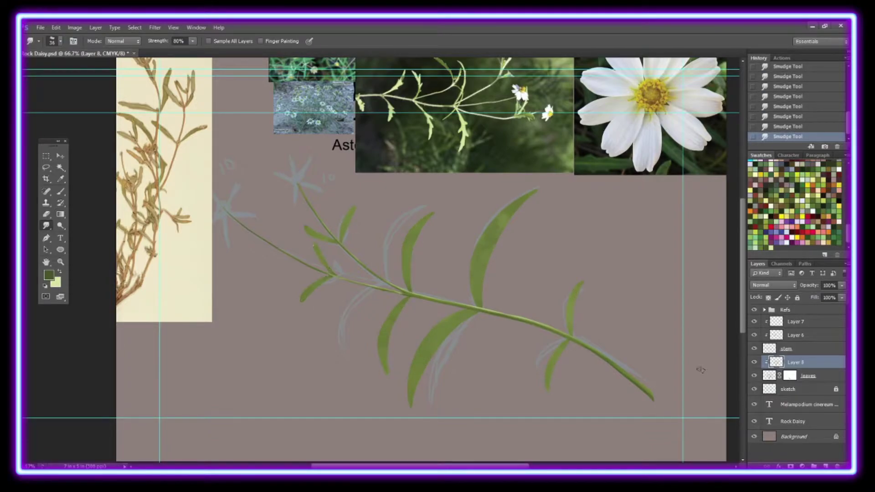
- On a second clipped layer, paint dark-green shading along the leaves
{"action": "key", "text": "ctrl+shift+alt+n"}
{"action": "key", "text": "ctrl+alt+g"}
{"action": "key", "text": "b"}
{"action": "left_click_drag", "start_coordinate": [477, 284], "coordinate": [477, 304]}
{"action": "left_click_drag", "start_coordinate": [471, 313], "coordinate": [455, 319]}
{"action": "left_click_drag", "start_coordinate": [405, 285], "coordinate": [403, 303]}
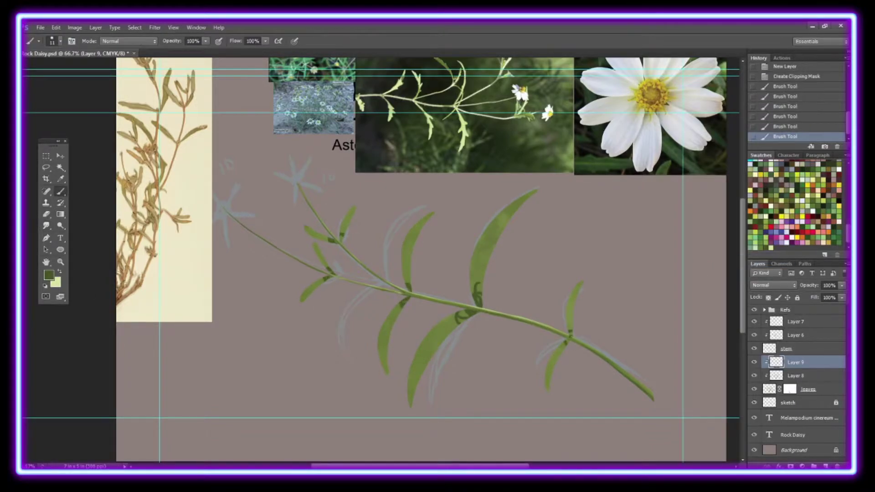
{"action": "left_click_drag", "start_coordinate": [565, 348], "coordinate": [549, 387]}
{"action": "left_click_drag", "start_coordinate": [535, 192], "coordinate": [481, 290]}
{"action": "left_click_drag", "start_coordinate": [582, 282], "coordinate": [575, 302]}
{"action": "left_click_drag", "start_coordinate": [449, 334], "coordinate": [410, 400]}
{"action": "left_click_drag", "start_coordinate": [458, 322], "coordinate": [448, 333]}
{"action": "left_click_drag", "start_coordinate": [401, 309], "coordinate": [385, 372]}
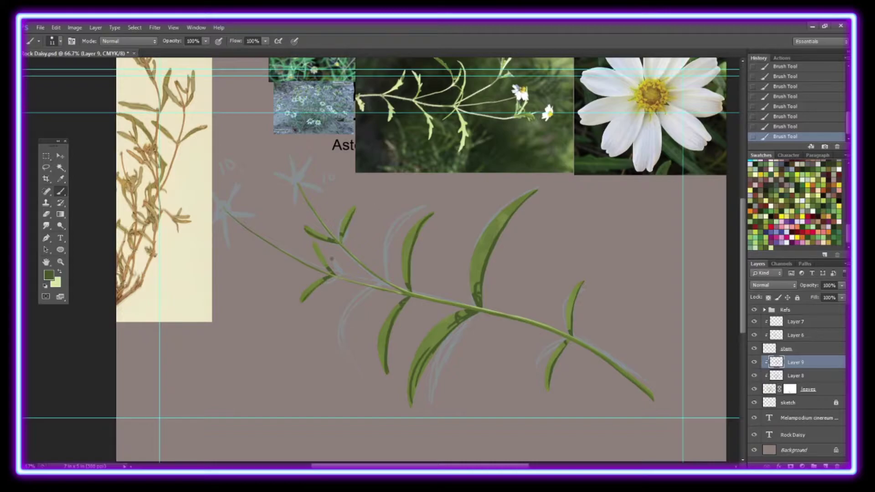
- Smudge the dark-green shading smoothly into the lower-left, upper and right leaves
{"action": "key", "text": "r"}
{"action": "left_click_drag", "start_coordinate": [319, 291], "coordinate": [342, 220]}
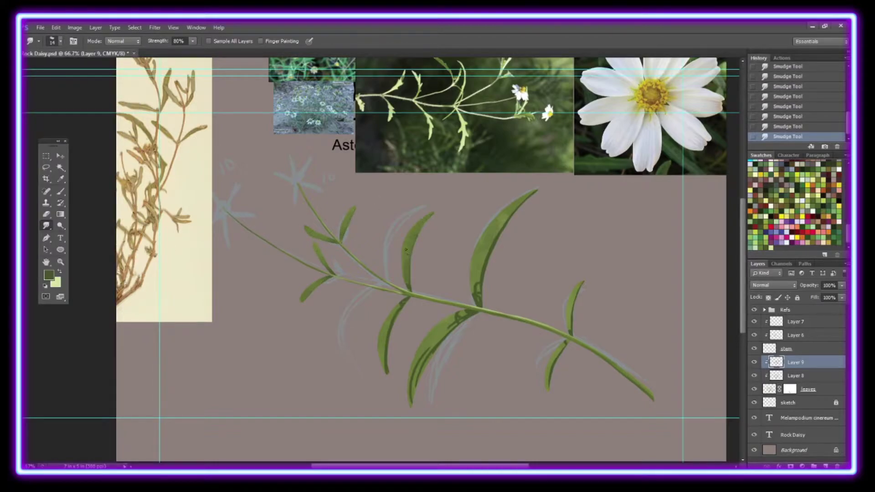
{"action": "left_click_drag", "start_coordinate": [410, 405], "coordinate": [513, 214]}
{"action": "left_click_drag", "start_coordinate": [563, 349], "coordinate": [551, 371]}
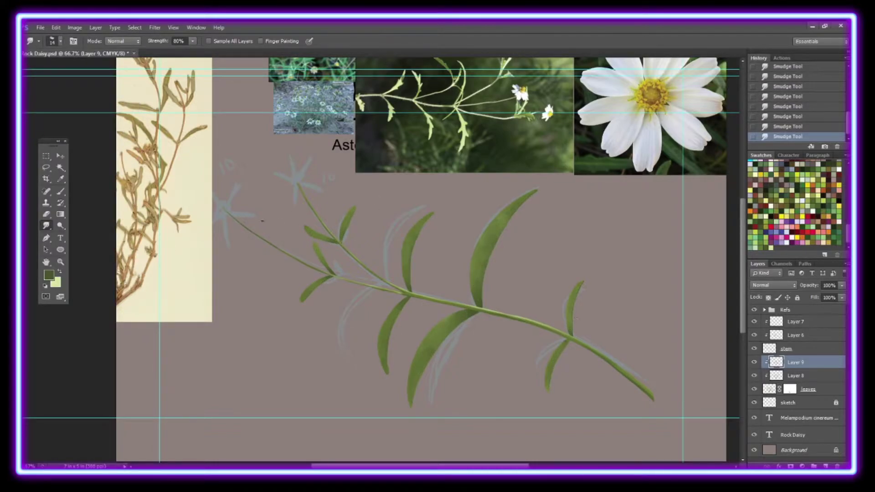
- Add a third layer clipped to the leaves for the veins
{"action": "key", "text": "b"}
{"action": "key", "text": "ctrl+shift+alt+n"}
{"action": "key", "text": "ctrl+alt+g"}
- With a small hard brush, paint pale veins on the lower-left leaves and another leaf
{"action": "right_click", "coordinate": [29, 64]}
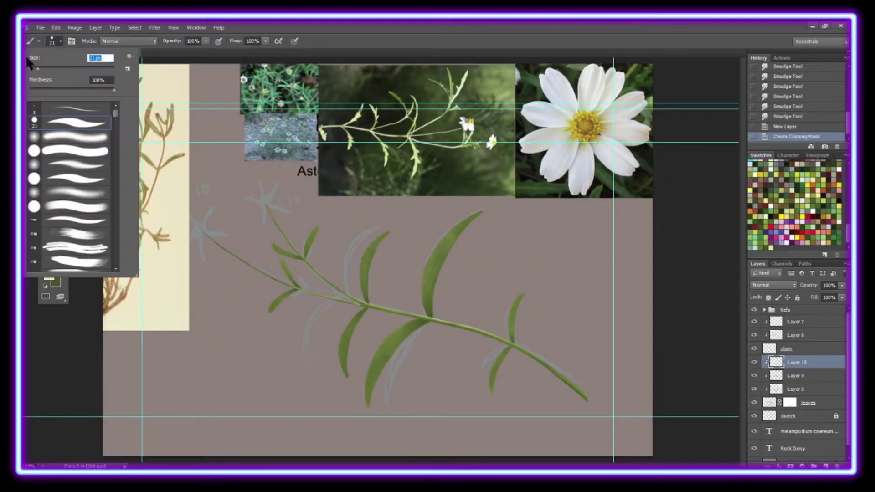
{"action": "key", "text": "Return"}
{"action": "key", "text": "ctrl+plus"}
{"action": "left_click_drag", "start_coordinate": [314, 230], "coordinate": [344, 143]}
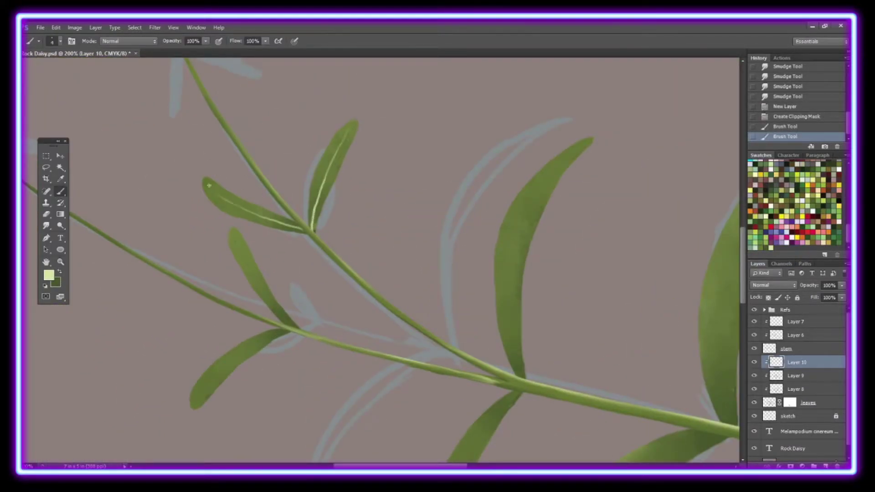
{"action": "left_click_drag", "start_coordinate": [278, 311], "coordinate": [236, 239]}
{"action": "left_click_drag", "start_coordinate": [284, 330], "coordinate": [214, 373]}
{"action": "mouse_move", "coordinate": [412, 294]}
{"action": "left_mouse_down"}
{"action": "mouse_move", "coordinate": [401, 249]}
{"action": "mouse_move", "coordinate": [417, 164]}
{"action": "left_mouse_up"}
- Zoom in on the middle leaf, paint its pale vein, trim the tip, and add more veins
{"action": "key", "text": "ctrl+minus"}
{"action": "key", "text": "z"}
{"action": "left_click", "coordinate": [428, 288], "text": "alt"}
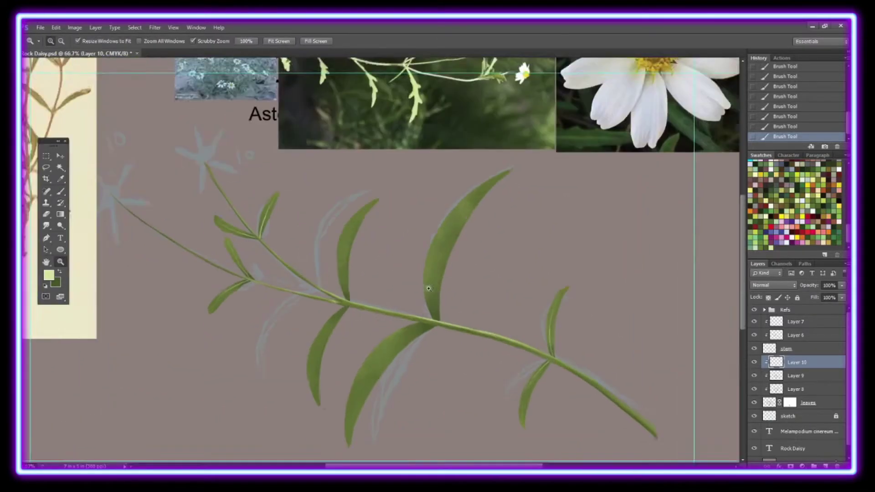
{"action": "double_click", "coordinate": [353, 294]}
{"action": "key", "text": "b"}
{"action": "mouse_move", "coordinate": [369, 316]}
{"action": "left_mouse_down"}
{"action": "mouse_move", "coordinate": [431, 80]}
{"action": "mouse_move", "coordinate": [385, 130]}
{"action": "mouse_move", "coordinate": [390, 117]}
{"action": "left_mouse_up"}
{"action": "key", "text": "e"}
{"action": "key", "text": "b"}
{"action": "key", "text": "ctrl+minus"}
{"action": "left_click_drag", "start_coordinate": [283, 307], "coordinate": [362, 180]}
{"action": "left_click_drag", "start_coordinate": [286, 303], "coordinate": [280, 369]}
- Repaint the middle leaf's vein and erase its upper tip
{"action": "key", "text": "z"}
{"action": "left_click", "coordinate": [246, 41]}
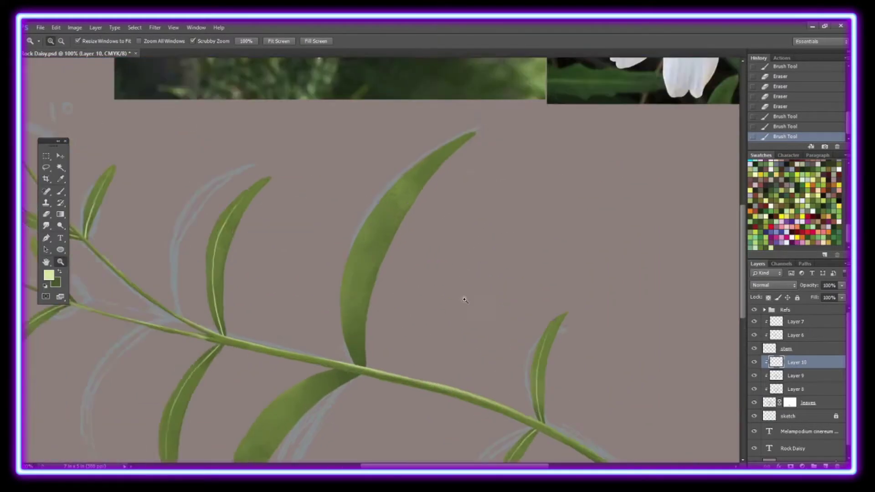
{"action": "left_click", "coordinate": [465, 299]}
{"action": "key", "text": "b"}
{"action": "left_click_drag", "start_coordinate": [349, 416], "coordinate": [443, 120]}
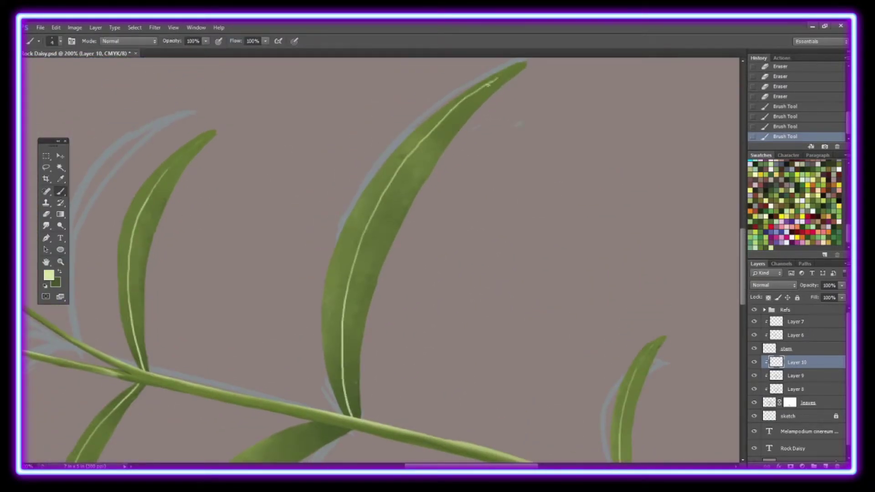
{"action": "key", "text": "e"}
{"action": "mouse_move", "coordinate": [488, 84]}
{"action": "left_mouse_down"}
{"action": "mouse_move", "coordinate": [451, 112]}
{"action": "mouse_move", "coordinate": [473, 93]}
{"action": "left_mouse_up"}
{"action": "key", "text": "b"}
- Paint a vein on another leaf, then zoom out to view the whole stem
{"action": "key", "text": "ctrl+minus"}
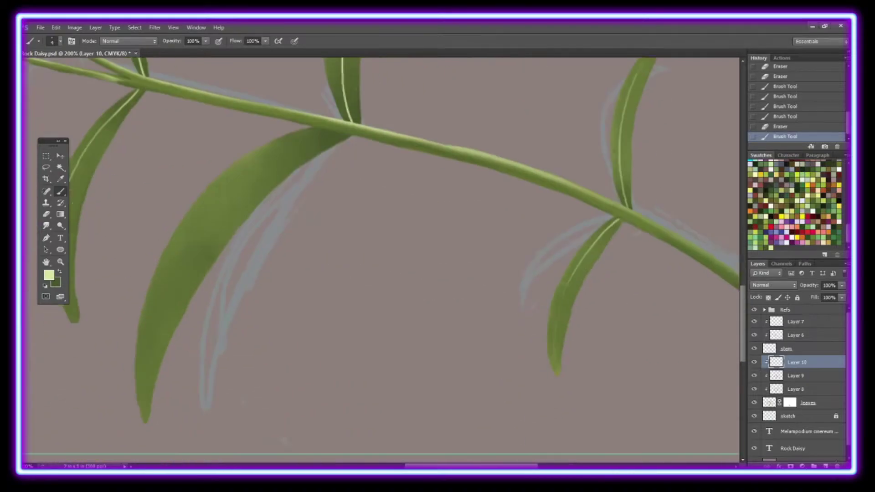
{"action": "scroll", "coordinate": [410, 256], "scroll_direction": "left", "scroll_amount": 5}
{"action": "left_click_drag", "start_coordinate": [435, 304], "coordinate": [591, 137]}
{"action": "key", "text": "z"}
{"action": "key", "text": "ctrl+0"}
- Give the vein layer an Inner Bevel and a Drop Shadow layer effect
{"action": "key", "text": "ctrl+1"}
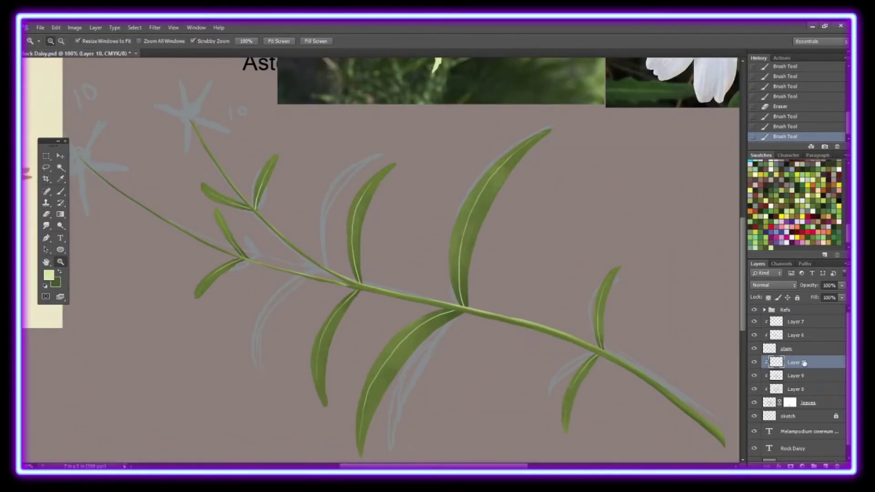
{"action": "double_click", "coordinate": [811, 362]}
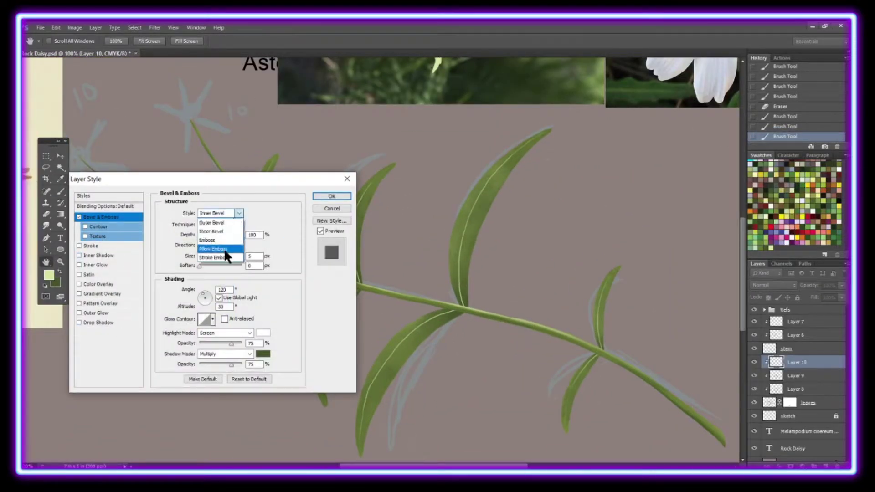
{"action": "key", "text": "Down"}
{"action": "key", "text": "Up"}
{"action": "key", "text": "Up"}
{"action": "key", "text": "Up"}
{"action": "key", "text": "Return"}
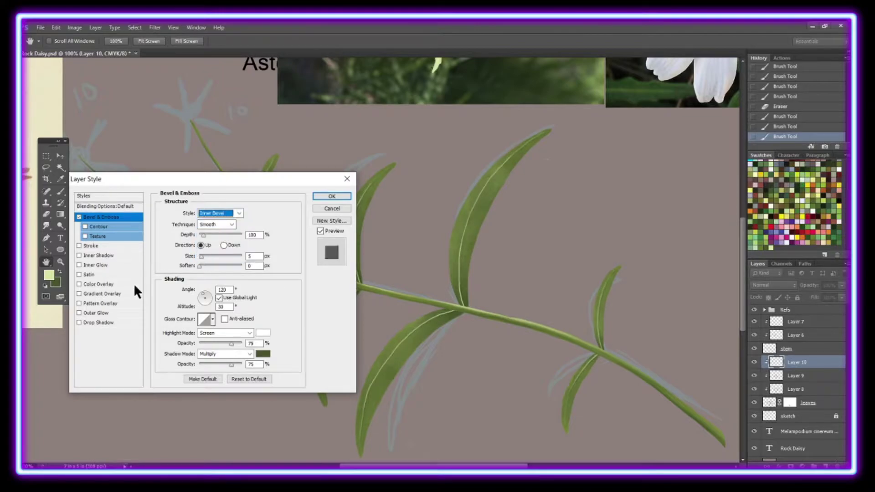
{"action": "left_click", "coordinate": [98, 322]}
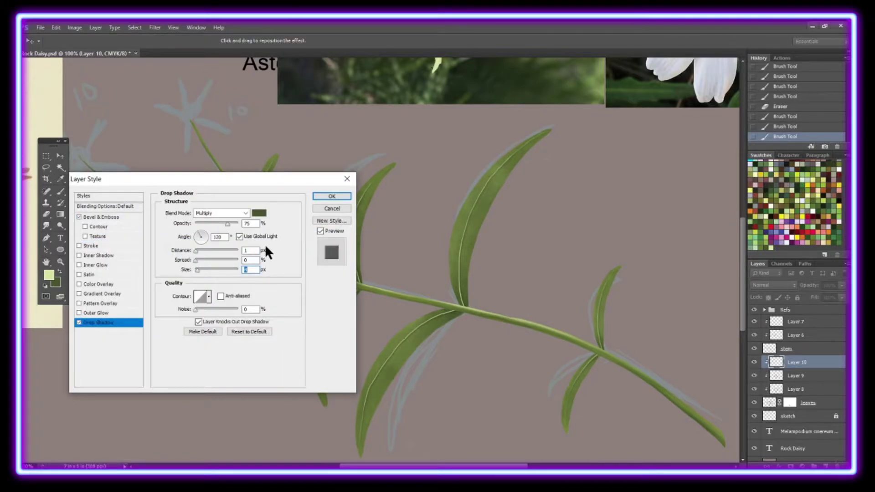
{"action": "key", "text": "Return"}
- Lower the vein layer's fill to 41%
{"action": "key", "text": "shift+4"}
{"action": "key", "text": "shift+1"}
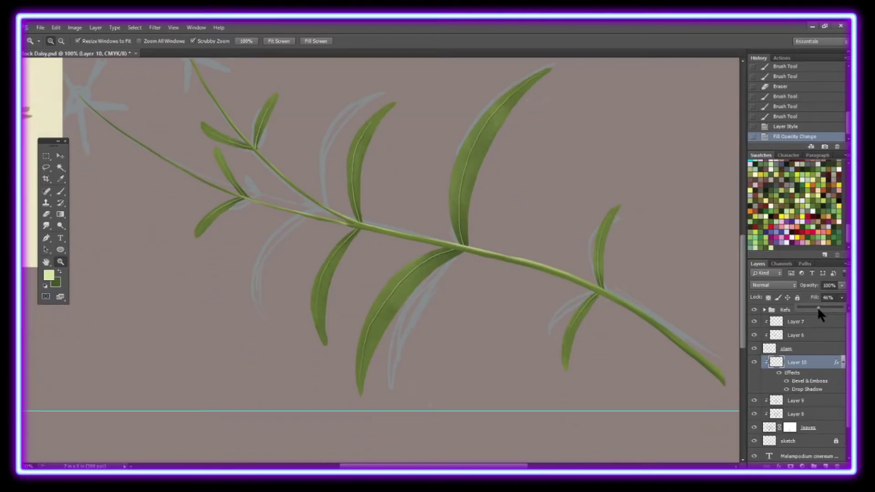
{"action": "key", "text": "ctrl+0"}
- On a new clipped layer, paint light highlights on the big, lower and right leaves
{"action": "key", "text": "ctrl+shift+alt+n"}
{"action": "key", "text": "b"}
{"action": "left_click", "coordinate": [60, 41]}
{"action": "left_click_drag", "start_coordinate": [478, 214], "coordinate": [424, 296]}
{"action": "left_click_drag", "start_coordinate": [386, 234], "coordinate": [369, 248]}
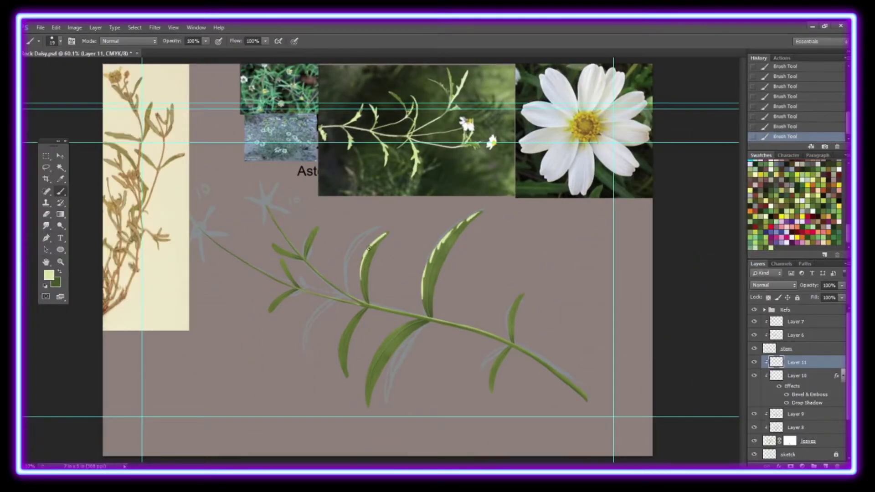
{"action": "left_click_drag", "start_coordinate": [395, 331], "coordinate": [370, 376]}
{"action": "left_click_drag", "start_coordinate": [518, 298], "coordinate": [507, 323]}
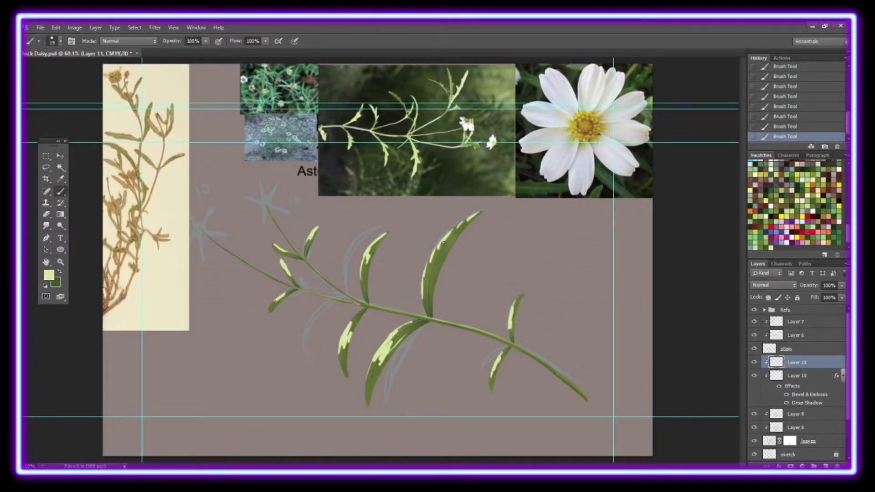
- Smudge the leaf highlights into the green and change that layer's blend mode
{"action": "key", "text": "r"}
{"action": "left_click_drag", "start_coordinate": [443, 242], "coordinate": [433, 282]}
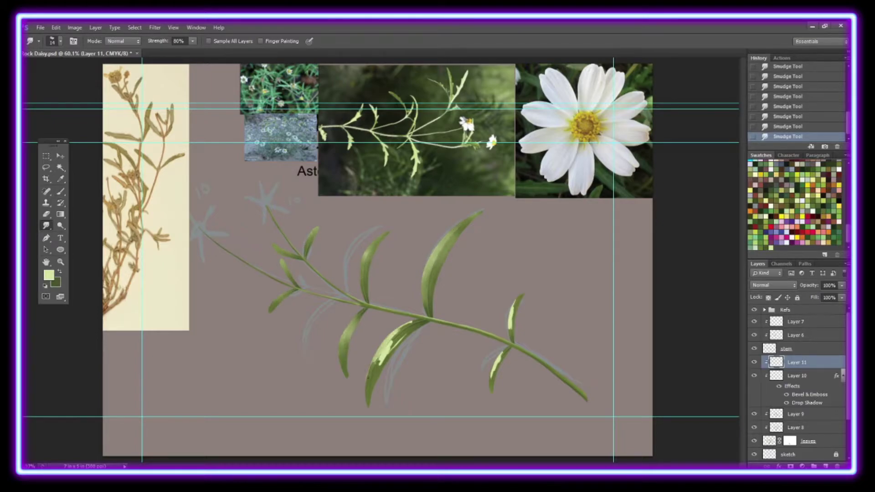
{"action": "left_click_drag", "start_coordinate": [375, 364], "coordinate": [406, 326]}
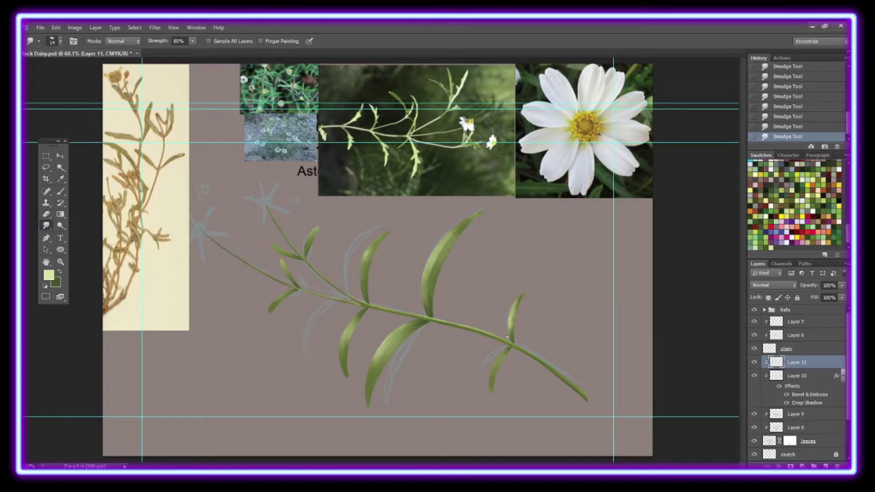
{"action": "left_click", "coordinate": [773, 285]}
- Add a new clipped layer and darken the lower leaf with a gradient
{"action": "left_click", "coordinate": [782, 180]}
{"action": "key", "text": "ctrl+shift+n"}
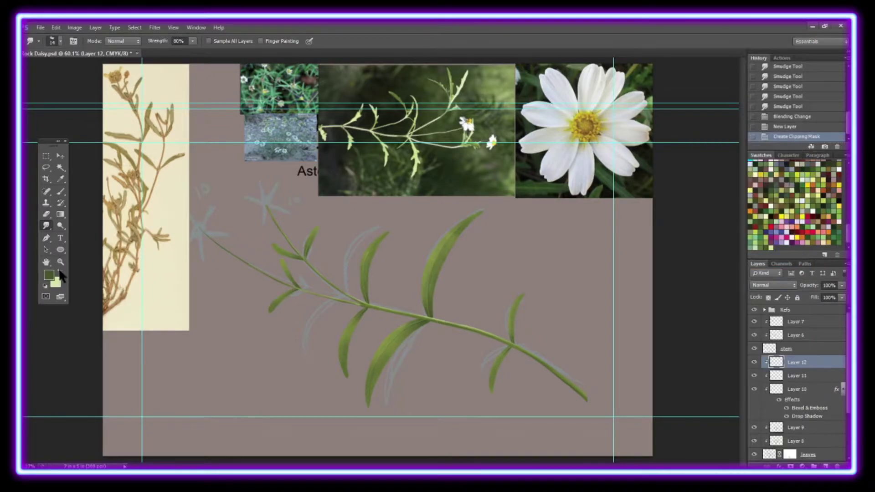
{"action": "key", "text": "ctrl+alt+g"}
{"action": "key", "text": "x"}
{"action": "key", "text": "g"}
{"action": "left_click_drag", "start_coordinate": [388, 365], "coordinate": [356, 336]}
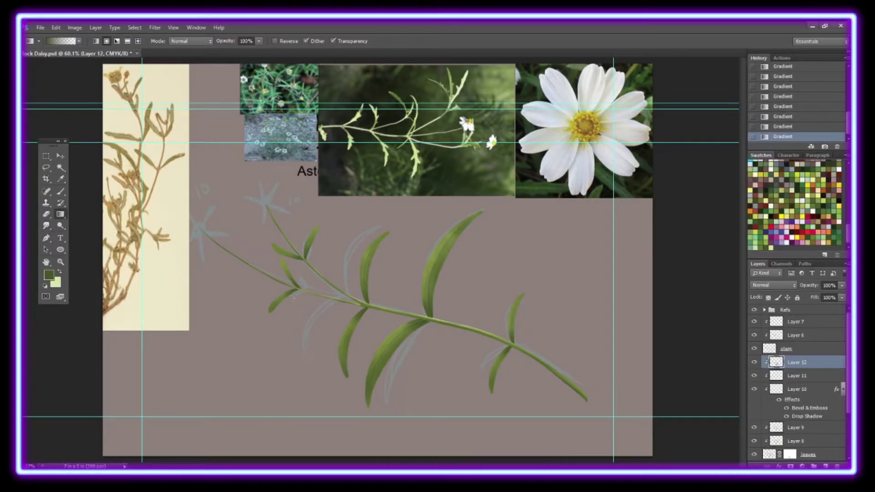
{"action": "scroll", "coordinate": [294, 298], "scroll_direction": "up", "scroll_amount": 5}
- On Layer 7, smooth the stem highlight and paint a fine line along the stem
{"action": "left_click", "coordinate": [795, 321]}
{"action": "left_click", "coordinate": [46, 226]}
{"action": "left_click", "coordinate": [55, 41]}
{"action": "mouse_move", "coordinate": [319, 310]}
{"action": "left_mouse_down"}
{"action": "mouse_move", "coordinate": [355, 322]}
{"action": "mouse_move", "coordinate": [660, 323]}
{"action": "left_mouse_up"}
{"action": "key", "text": "x"}
{"action": "key", "text": "b"}
{"action": "left_click", "coordinate": [60, 41]}
{"action": "left_click_drag", "start_coordinate": [175, 112], "coordinate": [258, 168]}
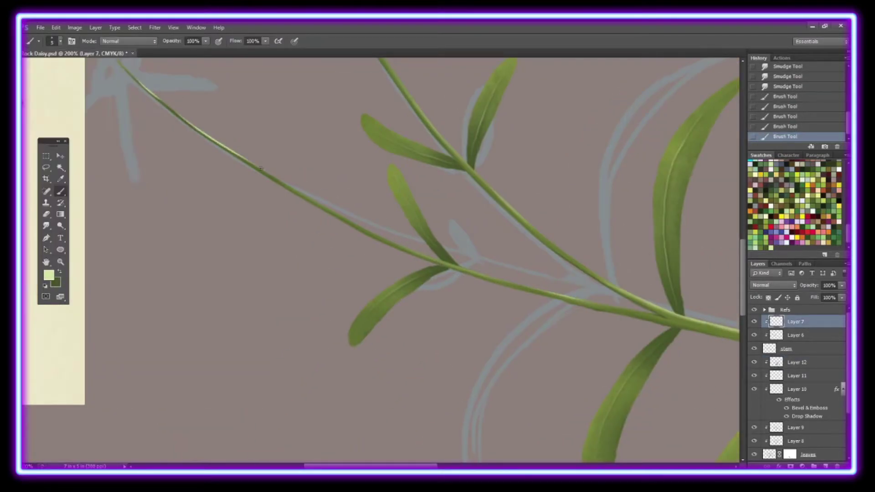
- Blend the new stem line and paint a shading stroke along the stem
{"action": "key", "text": "r"}
{"action": "left_click_drag", "start_coordinate": [319, 206], "coordinate": [369, 233]}
{"action": "key", "text": "z"}
{"action": "left_click", "coordinate": [374, 279], "text": "alt"}
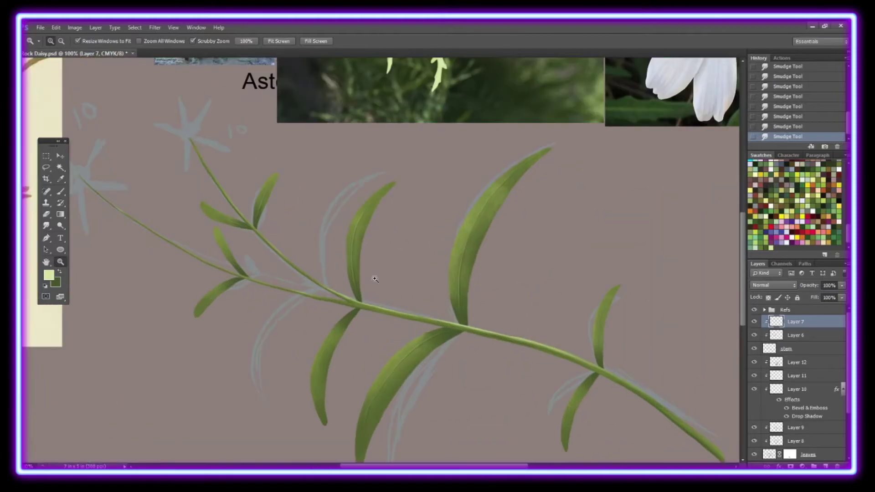
{"action": "left_click", "coordinate": [786, 348]}
{"action": "left_click", "coordinate": [60, 191]}
{"action": "left_click_drag", "start_coordinate": [498, 332], "coordinate": [413, 312]}
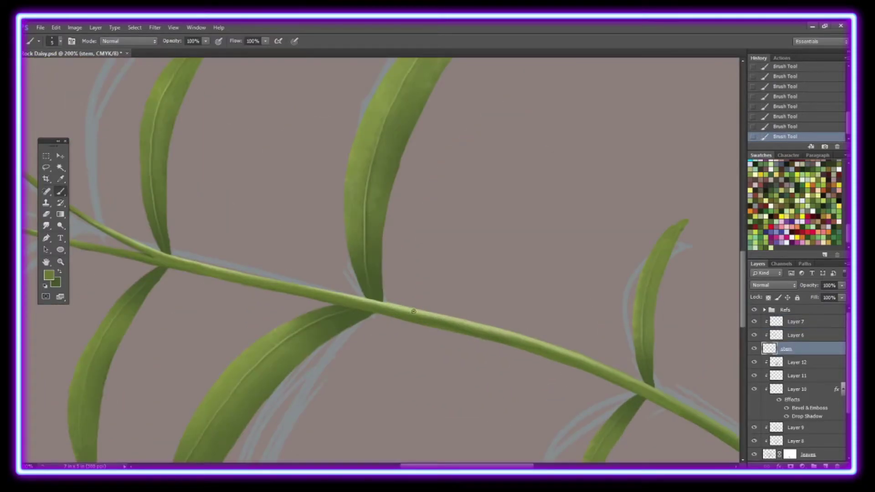
- Group the plant layers and name the group 'greenery'
{"action": "key", "text": "z"}
{"action": "left_click", "coordinate": [278, 41]}
{"action": "key", "text": "ctrl+g"}
{"action": "double_click", "coordinate": [797, 320]}
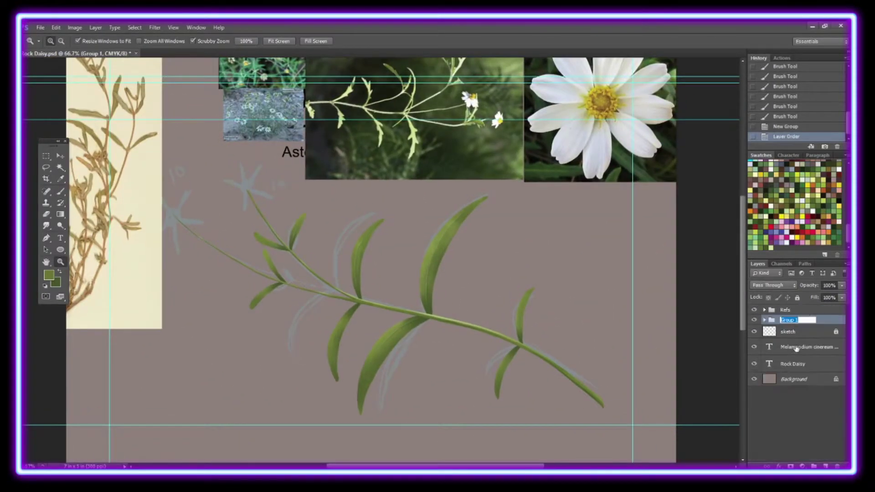
{"action": "type", "text": "greenery"}
{"action": "key", "text": "Return"}
- Add a clipped Multiply layer with a darkening gradient over the plant
{"action": "key", "text": "ctrl+shift+alt+n"}
{"action": "key", "text": "ctrl+alt+g"}
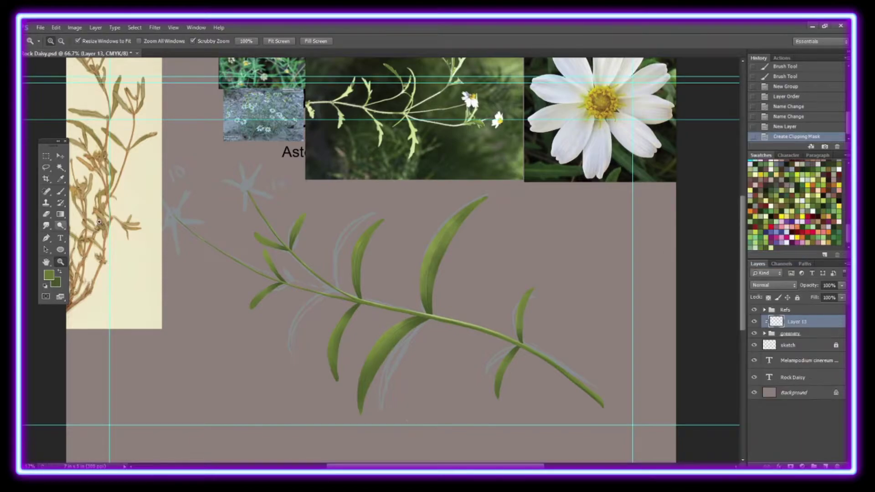
{"action": "key", "text": "g"}
{"action": "left_click_drag", "start_coordinate": [456, 319], "coordinate": [456, 410]}
{"action": "key", "text": "shift+alt+m"}
- Add a clipped Soft Light layer with a light yellow-green gradient over the plant
{"action": "key", "text": "ctrl+shift+alt+n"}
{"action": "key", "text": "ctrl+alt+g"}
{"action": "left_click", "coordinate": [49, 275]}
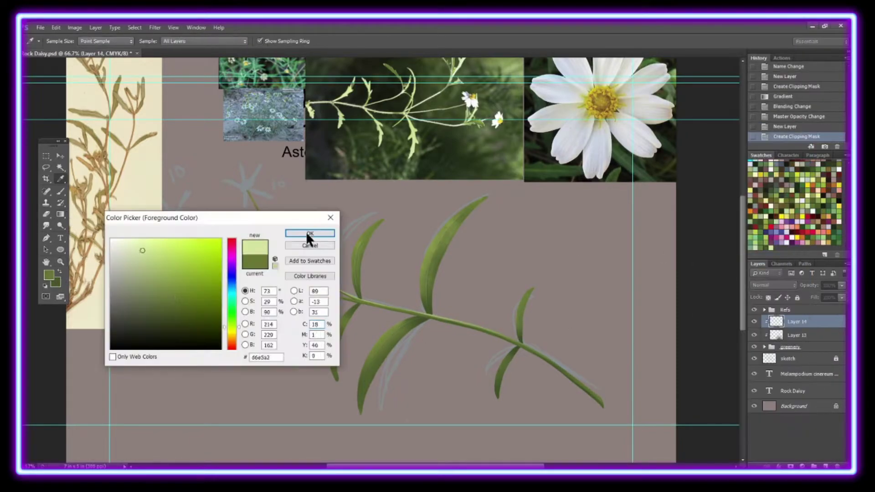
{"action": "left_click", "coordinate": [307, 230]}
{"action": "left_click_drag", "start_coordinate": [455, 205], "coordinate": [456, 273]}
{"action": "key", "text": "shift+alt+f"}
{"action": "scroll", "coordinate": [628, 295], "scroll_direction": "left", "scroll_amount": 3}
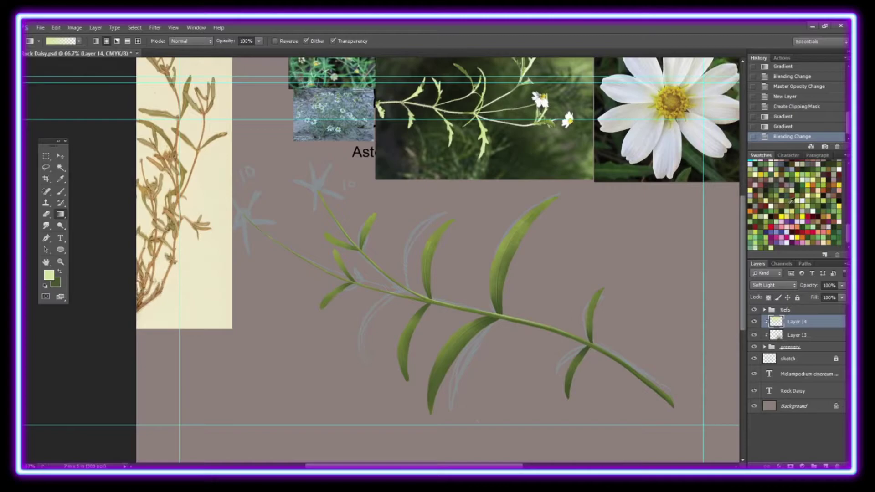
- On a new layer, paint a brown dot on the upper daisy's centre
{"action": "key", "text": "ctrl+shift+alt+n"}
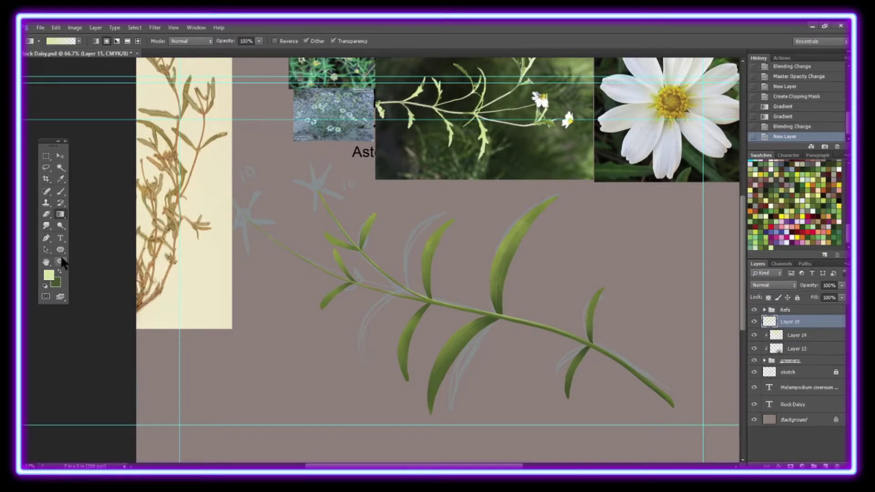
{"action": "key", "text": "b"}
{"action": "scroll", "coordinate": [303, 169], "scroll_direction": "up", "scroll_amount": 3}
{"action": "left_click", "coordinate": [343, 211]}
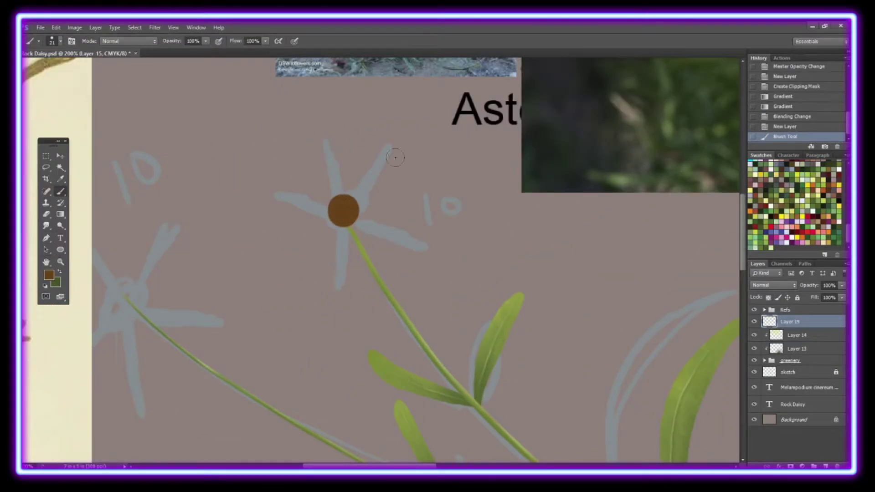
{"action": "key", "text": "z"}
{"action": "left_click_drag", "start_coordinate": [296, 199], "coordinate": [262, 199]}
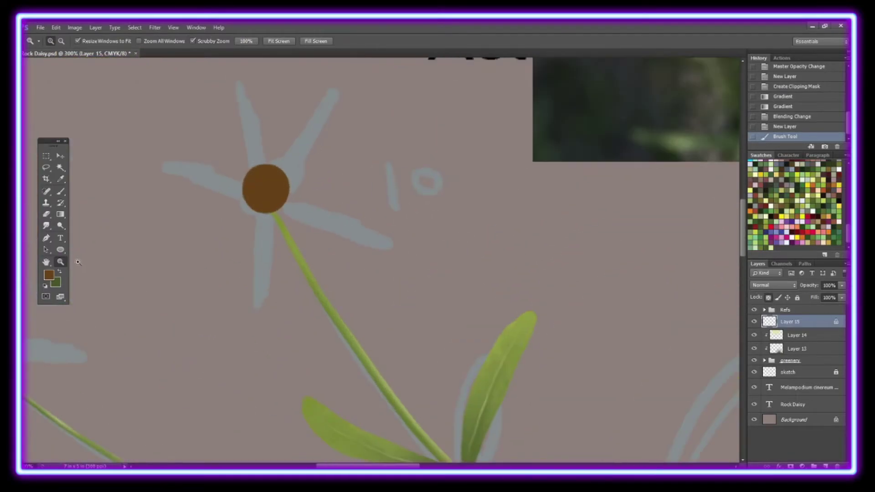
- Enable brush Scattering and Transfer, then dab textured gold over the centre
{"action": "key", "text": "b"}
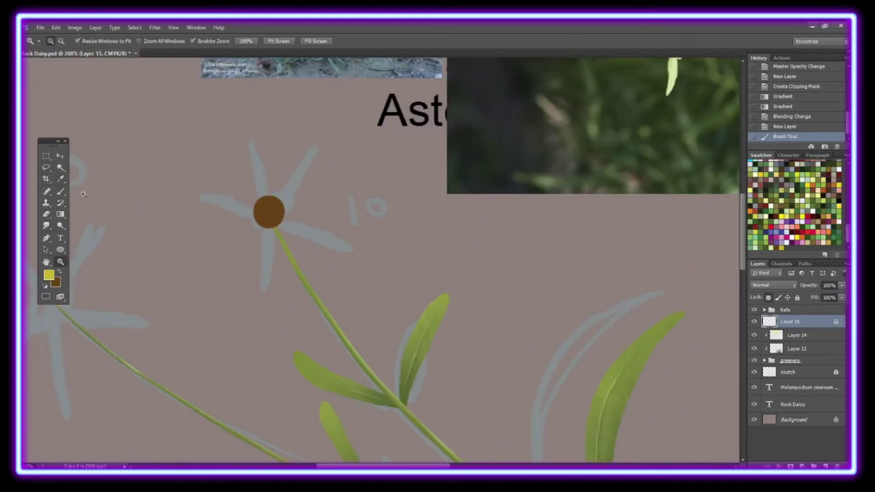
{"action": "key", "text": "F5"}
{"action": "left_click", "coordinate": [81, 145]}
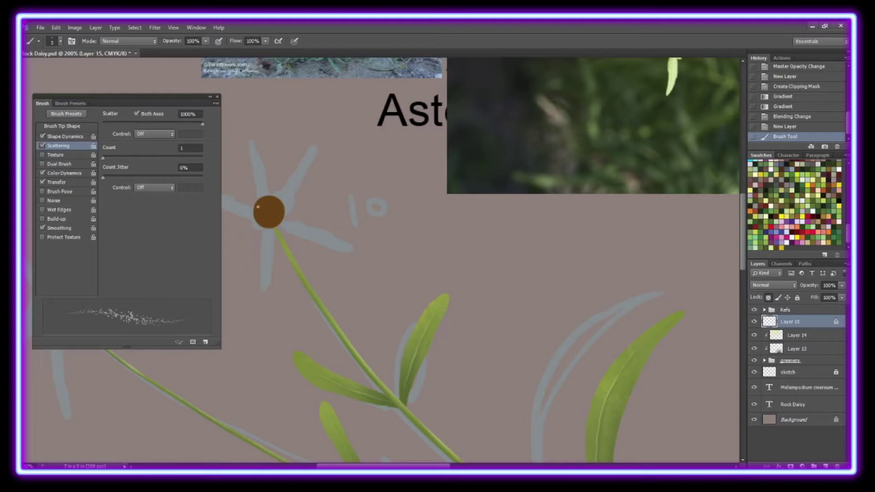
{"action": "mouse_move", "coordinate": [264, 214]}
{"action": "left_mouse_down"}
{"action": "mouse_move", "coordinate": [278, 214]}
{"action": "mouse_move", "coordinate": [275, 221]}
{"action": "left_mouse_up"}
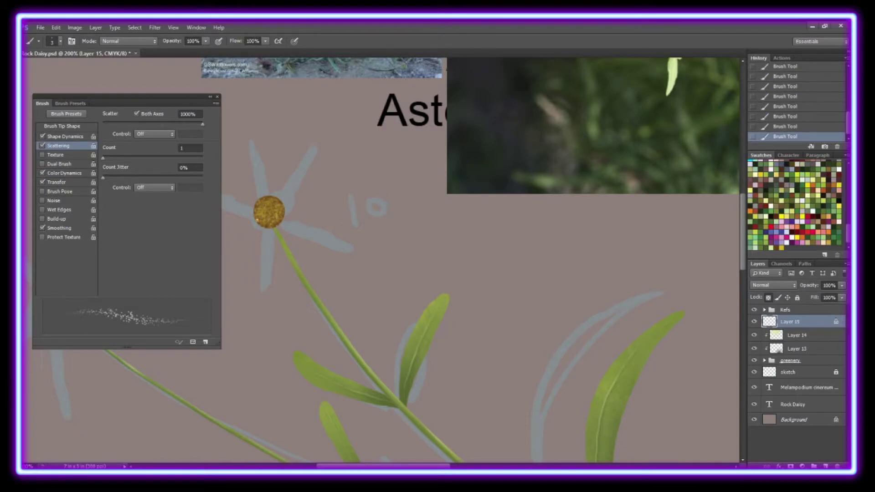
{"action": "left_click", "coordinate": [43, 182]}
{"action": "key", "text": "F5"}
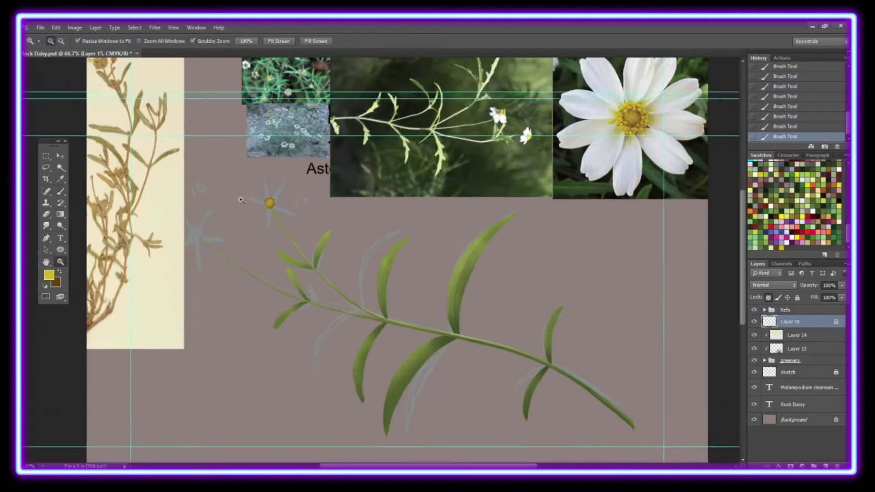
- Duplicate the centre layer and move the copy onto the lower-left daisy
{"action": "right_click", "coordinate": [790, 321]}
{"action": "left_click", "coordinate": [723, 93]}
{"action": "key", "text": "v"}
{"action": "left_click_drag", "start_coordinate": [314, 233], "coordinate": [92, 314]}
{"action": "key", "text": "z"}
{"action": "left_click", "coordinate": [524, 201], "text": "alt"}
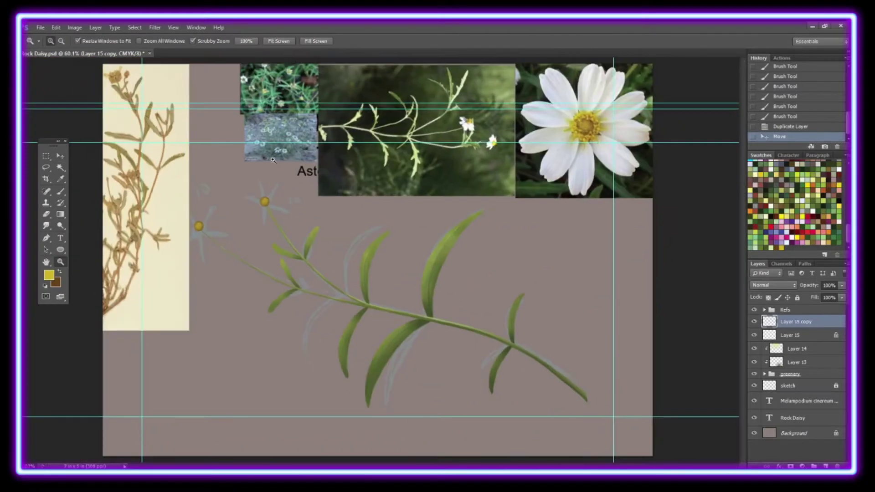
{"action": "left_click", "coordinate": [584, 138]}
{"action": "left_click", "coordinate": [565, 113], "text": "alt"}
- On a new layer, brush short yellow spikes around the upper daisy's centre
{"action": "key", "text": "ctrl+shift+alt+n"}
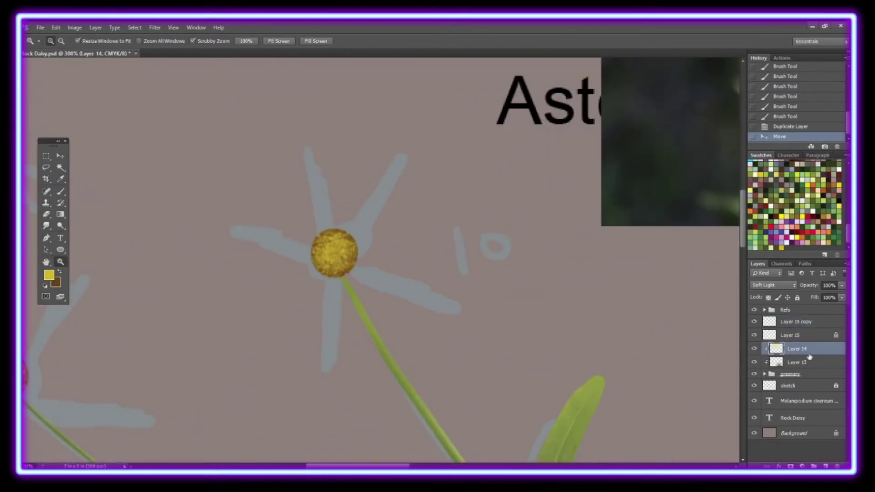
{"action": "key", "text": "ctrl+minus"}
{"action": "left_click", "coordinate": [234, 182]}
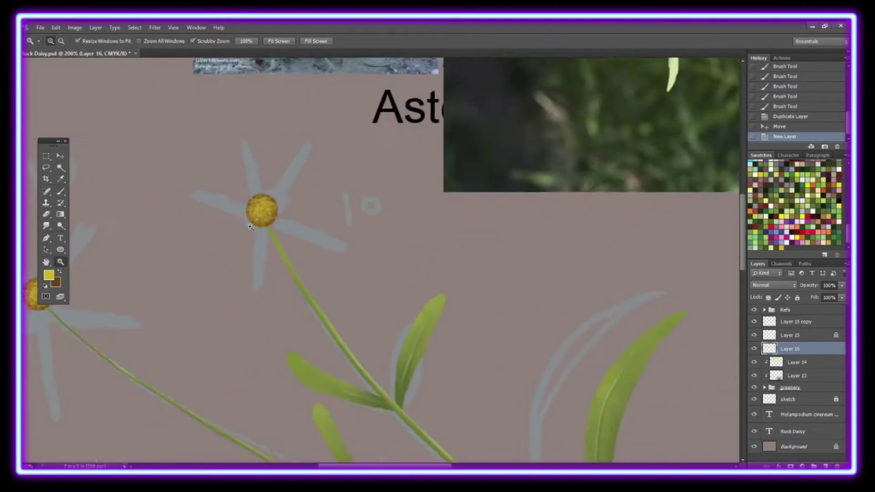
{"action": "left_click", "coordinate": [245, 227]}
{"action": "key", "text": "b"}
{"action": "key", "text": "F5"}
{"action": "right_click", "coordinate": [167, 129]}
{"action": "key", "text": "Escape"}
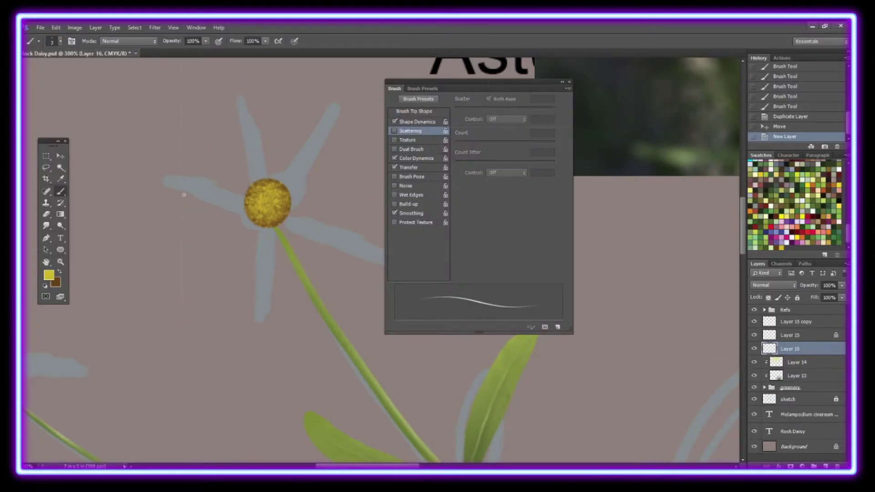
{"action": "key", "text": "F5"}
{"action": "left_click_drag", "start_coordinate": [390, 178], "coordinate": [397, 221]}
{"action": "left_click_drag", "start_coordinate": [424, 186], "coordinate": [421, 188]}
{"action": "left_click_drag", "start_coordinate": [248, 166], "coordinate": [255, 178]}
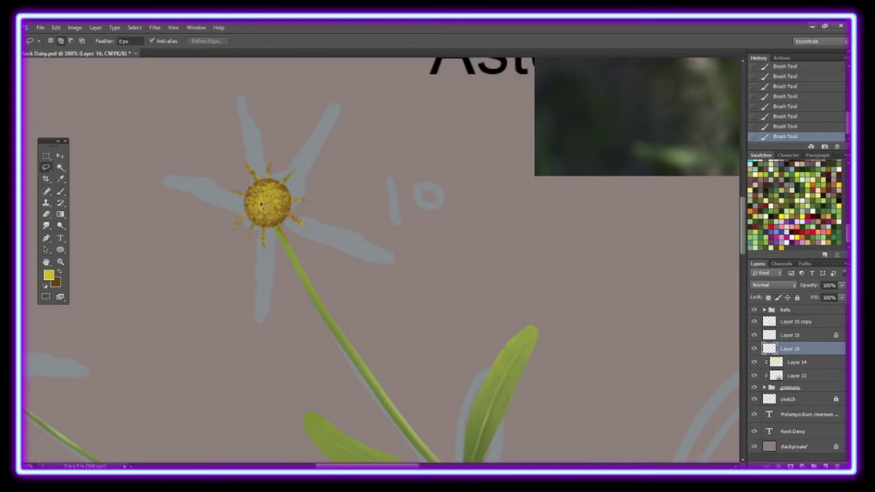
- Lasso the left spike and rotate it into place with Free Transform
{"action": "left_click_drag", "start_coordinate": [261, 204], "coordinate": [255, 228]}
{"action": "left_click", "coordinate": [55, 27]}
{"action": "left_click", "coordinate": [236, 268]}
{"action": "key", "text": "Return"}
{"action": "mouse_move", "coordinate": [241, 287]}
{"action": "left_mouse_down"}
{"action": "mouse_move", "coordinate": [234, 266]}
{"action": "mouse_move", "coordinate": [293, 189]}
{"action": "left_mouse_up"}
{"action": "left_click", "coordinate": [56, 27]}
- Rotate the upper spike into place, deselect, and review the spiky centres
{"action": "left_click", "coordinate": [212, 269]}
{"action": "key", "text": "Return"}
{"action": "left_click", "coordinate": [56, 27]}
{"action": "mouse_move", "coordinate": [290, 135]}
{"action": "left_mouse_down"}
{"action": "mouse_move", "coordinate": [278, 194]}
{"action": "mouse_move", "coordinate": [349, 118]}
{"action": "left_mouse_up"}
{"action": "left_click", "coordinate": [212, 268]}
{"action": "key", "text": "Return"}
{"action": "key", "text": "ctrl+d"}
{"action": "key", "text": "ctrl+0"}
{"action": "left_click", "coordinate": [196, 223]}
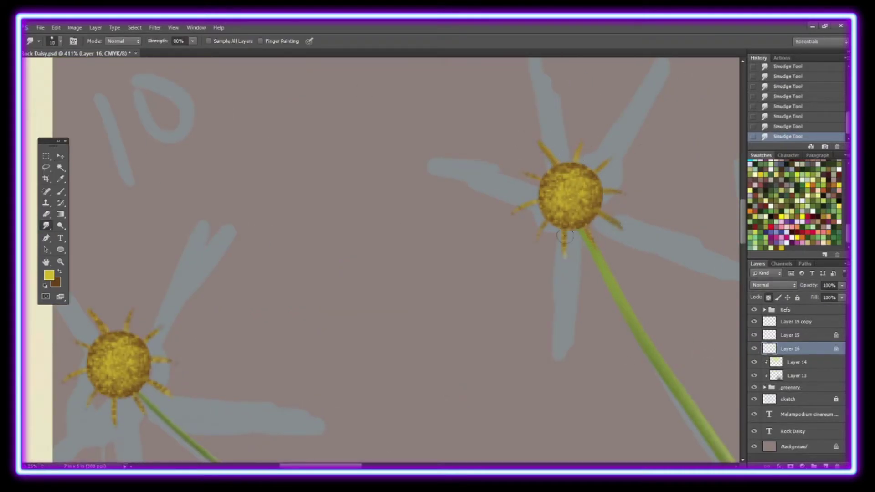
{"action": "scroll", "coordinate": [363, 320], "scroll_direction": "left", "scroll_amount": 5}
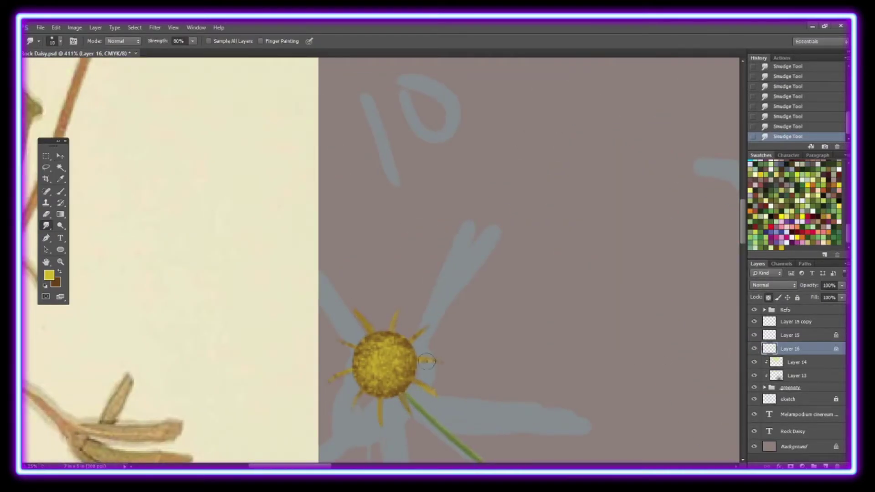
{"action": "left_click", "coordinate": [277, 41]}
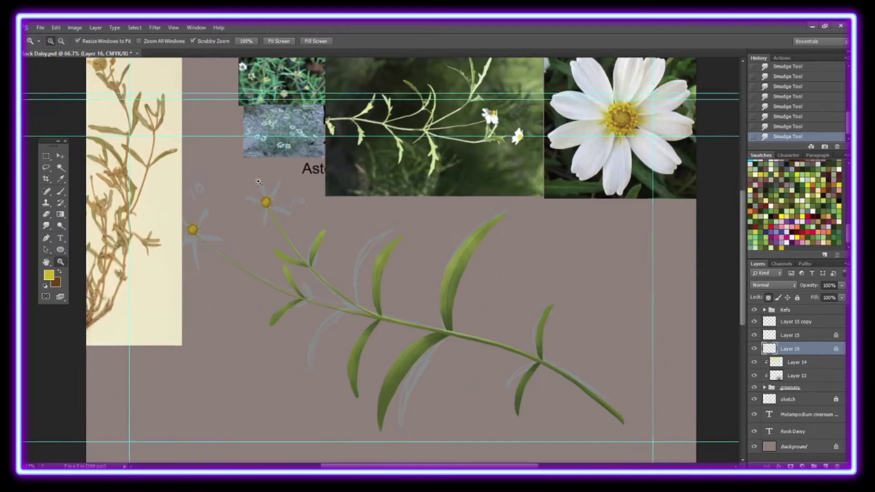
- On new Layer 17, paint a yellow petal and smudge its tip and edge
{"action": "left_click", "coordinate": [258, 181]}
{"action": "key", "text": "ctrl+shift+alt+n"}
{"action": "left_click", "coordinate": [60, 191]}
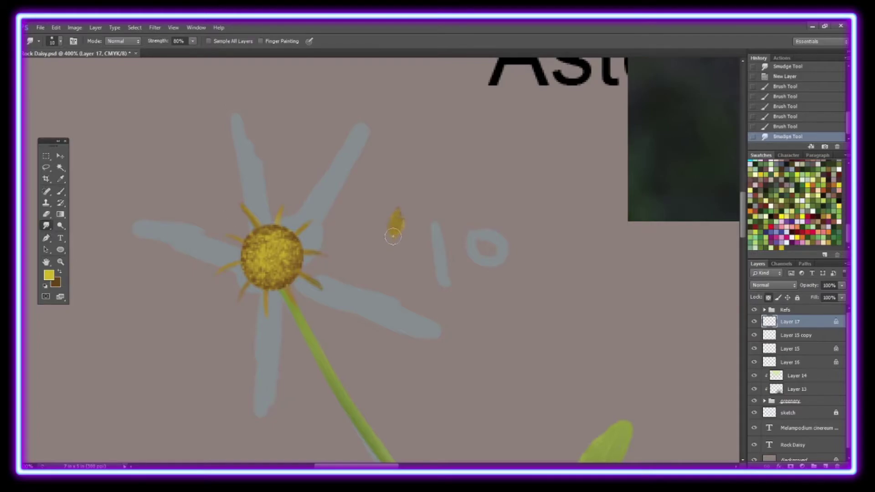
{"action": "key", "text": "g"}
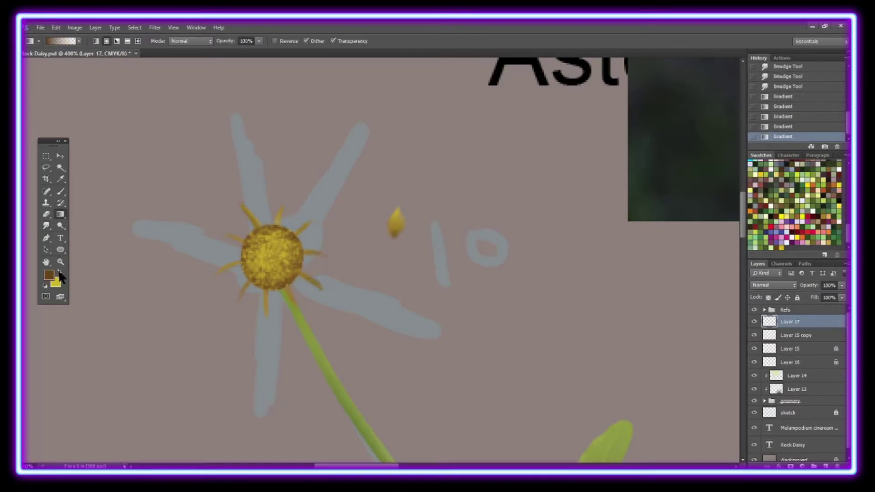
{"action": "left_click", "coordinate": [60, 271]}
{"action": "key", "text": "b"}
{"action": "left_click_drag", "start_coordinate": [395, 214], "coordinate": [397, 232]}
{"action": "key", "text": "r"}
{"action": "left_click_drag", "start_coordinate": [395, 219], "coordinate": [396, 227]}
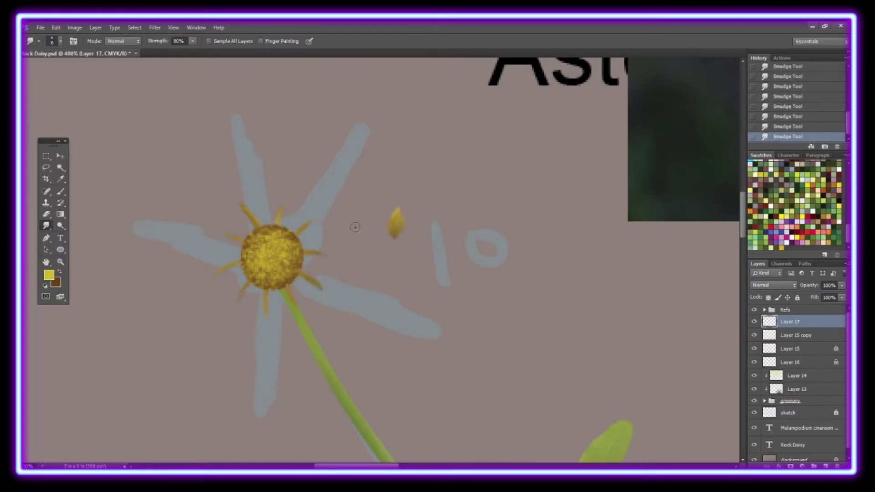
- Duplicate the petal, rotate one copy, and flip another horizontally beside the first
{"action": "key", "text": "ctrl+j"}
{"action": "left_click", "coordinate": [55, 27]}
{"action": "left_click", "coordinate": [234, 306]}
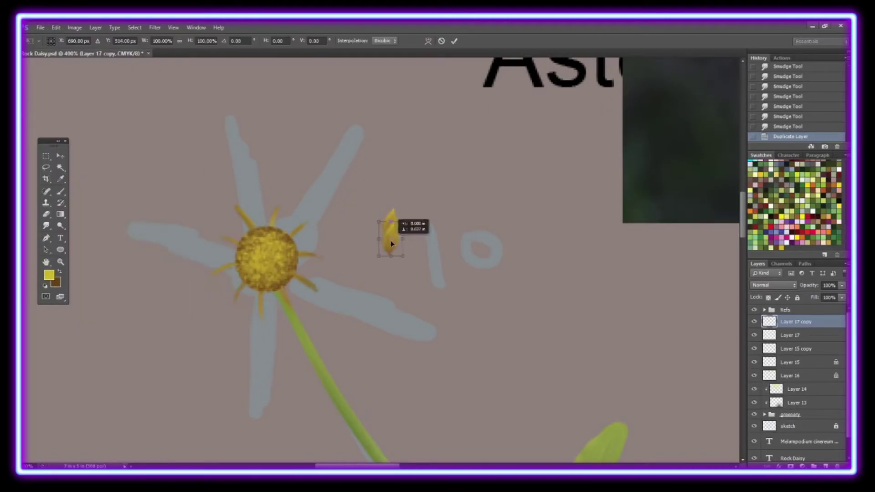
{"action": "key", "text": "Return"}
{"action": "key", "text": "ctrl+j"}
{"action": "left_click", "coordinate": [55, 28]}
{"action": "left_click", "coordinate": [219, 360]}
{"action": "key", "text": "v"}
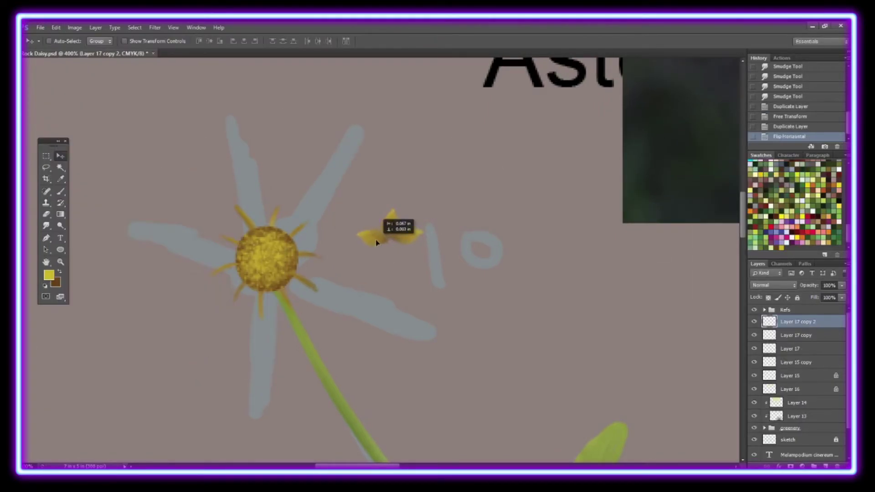
{"action": "left_click_drag", "start_coordinate": [388, 228], "coordinate": [390, 235]}
{"action": "left_click", "coordinate": [515, 164]}
- Add rotated and mirrored petal copies, then merge them into a five-petalled star
{"action": "key", "text": "ctrl+t"}
{"action": "key", "text": "ctrl+j"}
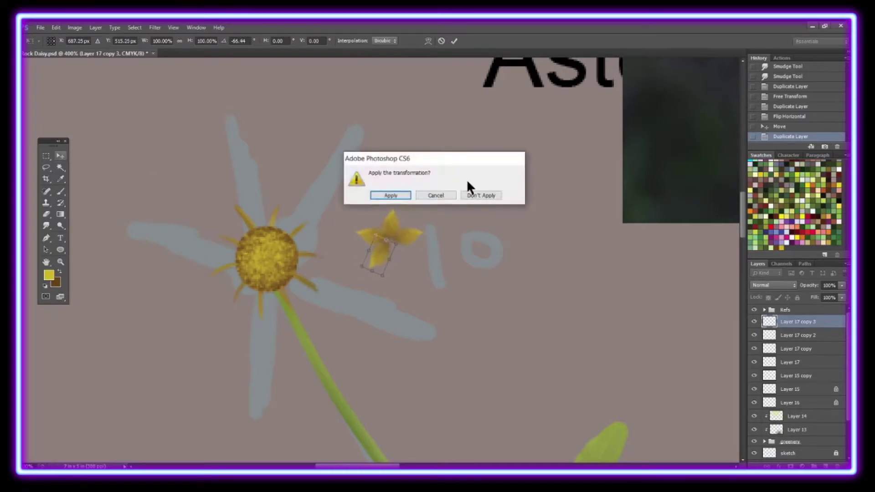
{"action": "key", "text": "Return"}
{"action": "left_click", "coordinate": [55, 28]}
{"action": "left_click", "coordinate": [219, 360]}
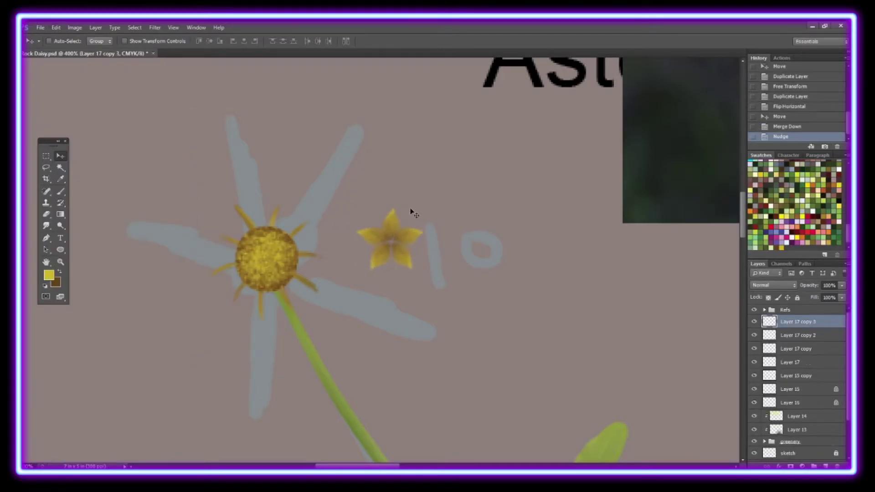
{"action": "key", "text": "ctrl+e"}
{"action": "key", "text": "ctrl+e"}
{"action": "key", "text": "ctrl+e"}
{"action": "key", "text": "slash"}
{"action": "key", "text": "x"}
{"action": "key", "text": "g"}
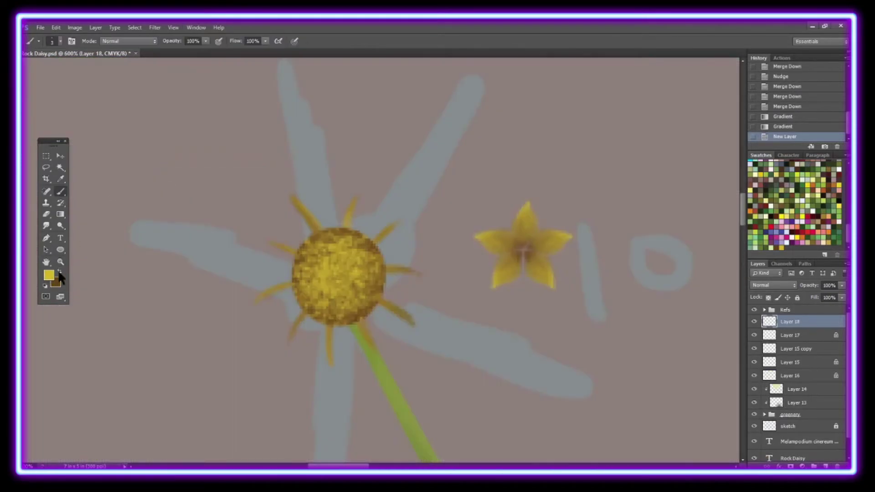
- Adjust the brush settings and zoom in on the floret beside the upper flower
{"action": "key", "text": "F5"}
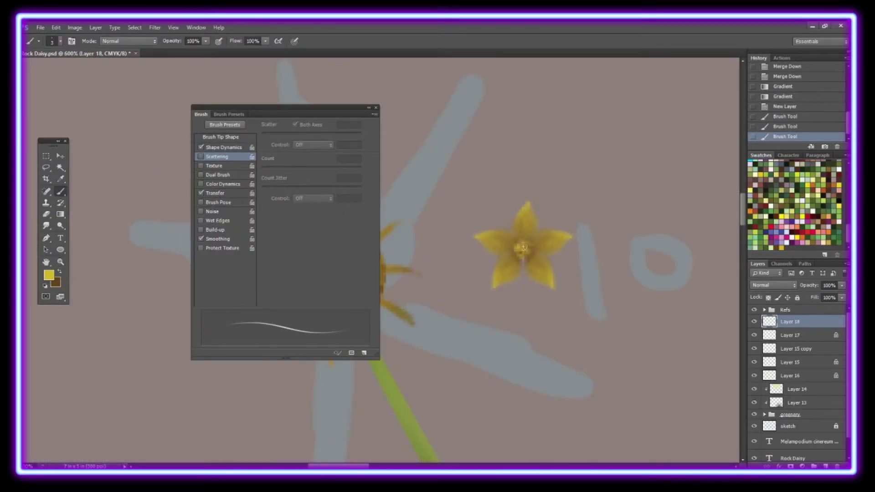
{"action": "key", "text": "F5"}
{"action": "key", "text": "ctrl+t"}
{"action": "key", "text": "Return"}
{"action": "key", "text": "z"}
{"action": "key", "text": "ctrl+1"}
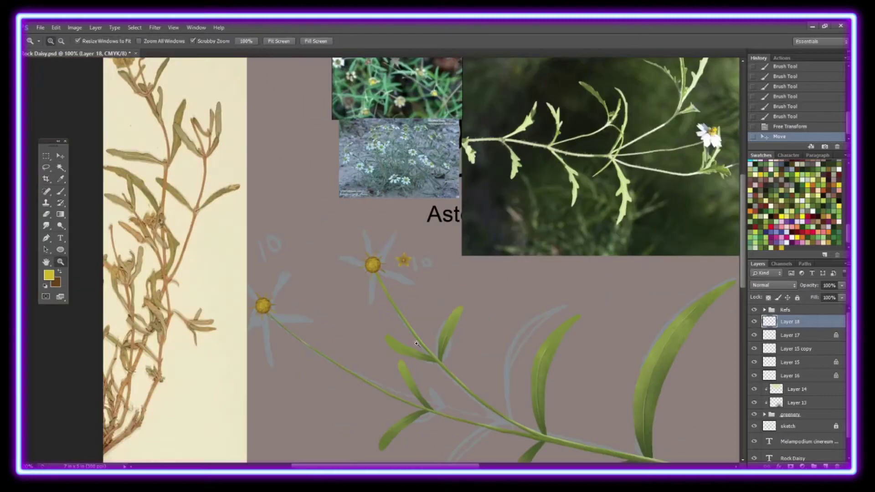
{"action": "key", "text": "ctrl+plus"}
{"action": "key", "text": "ctrl+plus"}
{"action": "left_click", "coordinate": [790, 335]}
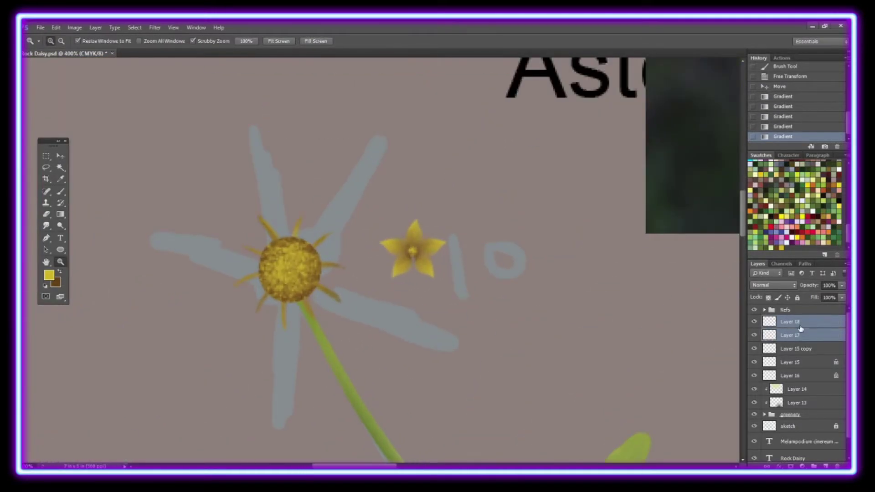
- Convert Layers 17 and 18 to a smart object and scale it to about 50%
{"action": "right_click", "coordinate": [800, 328]}
{"action": "left_click", "coordinate": [724, 210]}
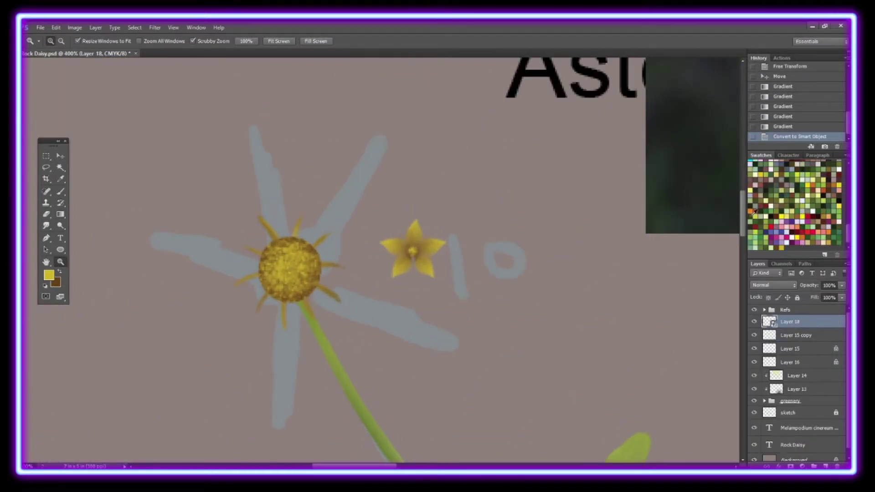
{"action": "left_click", "coordinate": [56, 27]}
{"action": "left_click", "coordinate": [242, 256]}
{"action": "key", "text": "Return"}
{"action": "scroll", "coordinate": [501, 319], "scroll_direction": "down", "scroll_amount": 5}
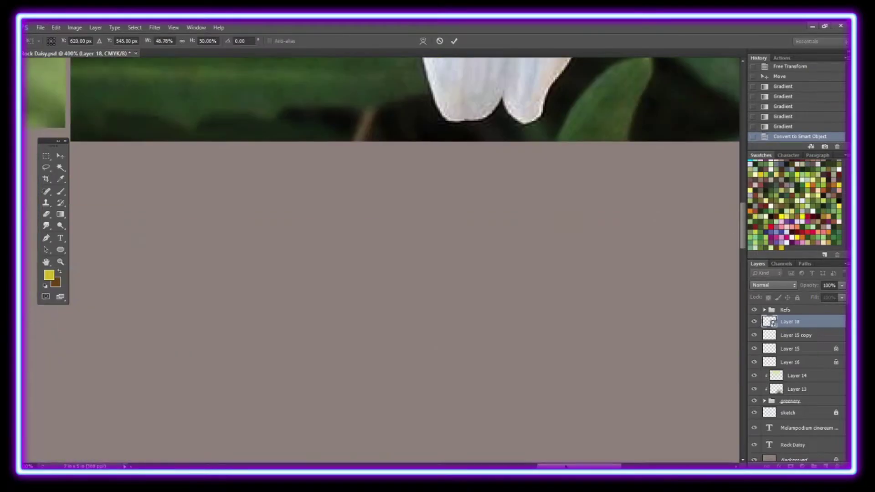
{"action": "scroll", "coordinate": [392, 203], "scroll_direction": "left", "scroll_amount": 5}
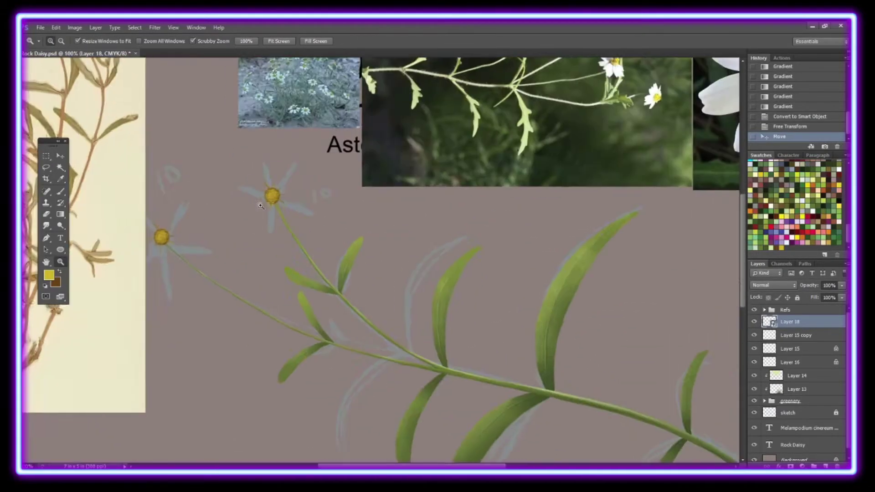
- Duplicate the floret, resize copies, and place them on the centre's rim
{"action": "key", "text": "Return"}
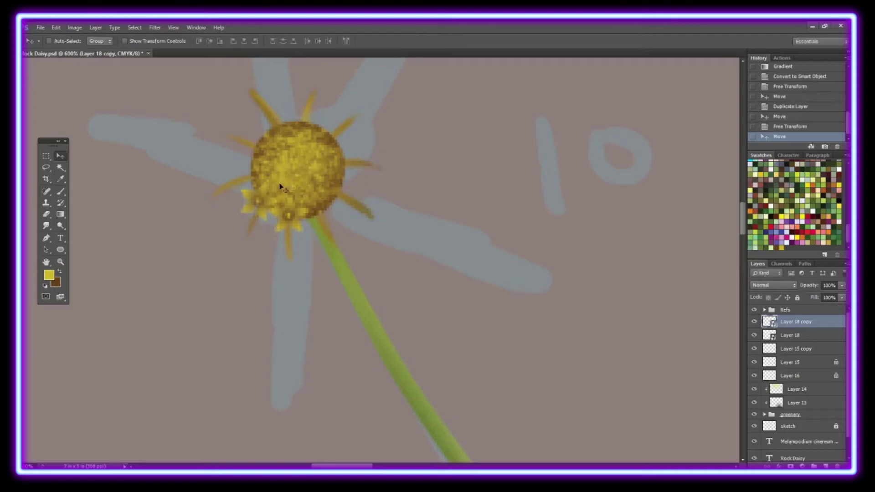
{"action": "key", "text": "ctrl+j"}
{"action": "mouse_move", "coordinate": [279, 185]}
{"action": "left_mouse_down"}
{"action": "mouse_move", "coordinate": [292, 200]}
{"action": "mouse_move", "coordinate": [346, 182]}
{"action": "left_mouse_up"}
{"action": "key", "text": "ctrl+j"}
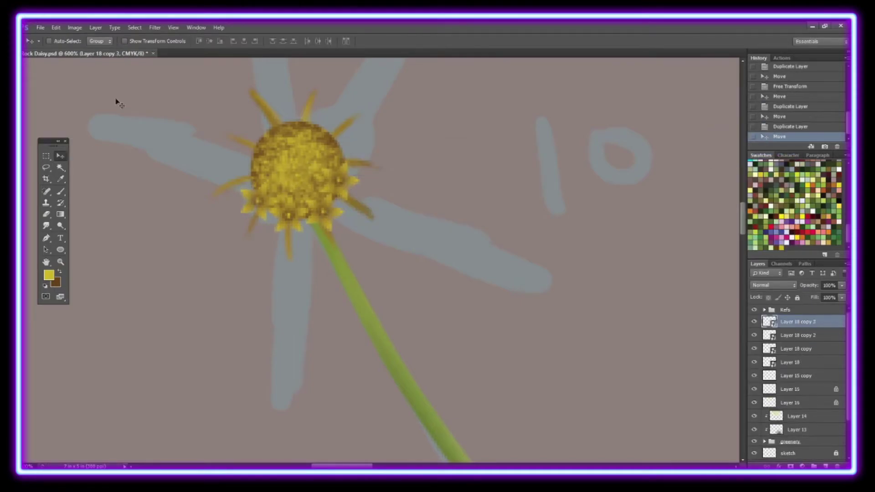
{"action": "key", "text": "ctrl+t"}
{"action": "key", "text": "Return"}
{"action": "left_click", "coordinate": [509, 160]}
{"action": "left_click", "coordinate": [55, 27]}
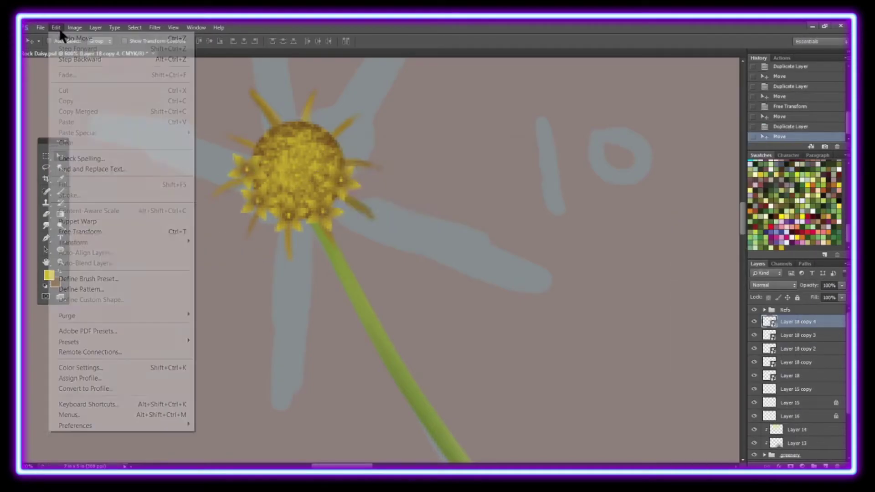
{"action": "left_click_drag", "start_coordinate": [260, 158], "coordinate": [261, 162]}
- Add more floret copies via Duplicate Layer, resizing and rotating the newest
{"action": "key", "text": "ctrl+j"}
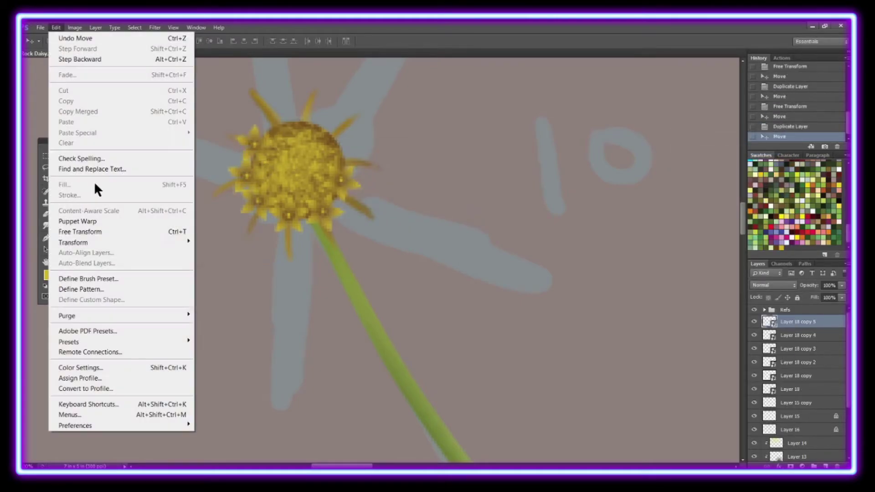
{"action": "right_click", "coordinate": [817, 322]}
{"action": "left_click", "coordinate": [745, 240]}
{"action": "mouse_move", "coordinate": [338, 152]}
{"action": "left_mouse_down"}
{"action": "mouse_move", "coordinate": [326, 118]}
{"action": "mouse_move", "coordinate": [296, 107]}
{"action": "left_mouse_up"}
{"action": "right_click", "coordinate": [786, 322]}
{"action": "left_click", "coordinate": [722, 238]}
{"action": "right_click", "coordinate": [804, 321]}
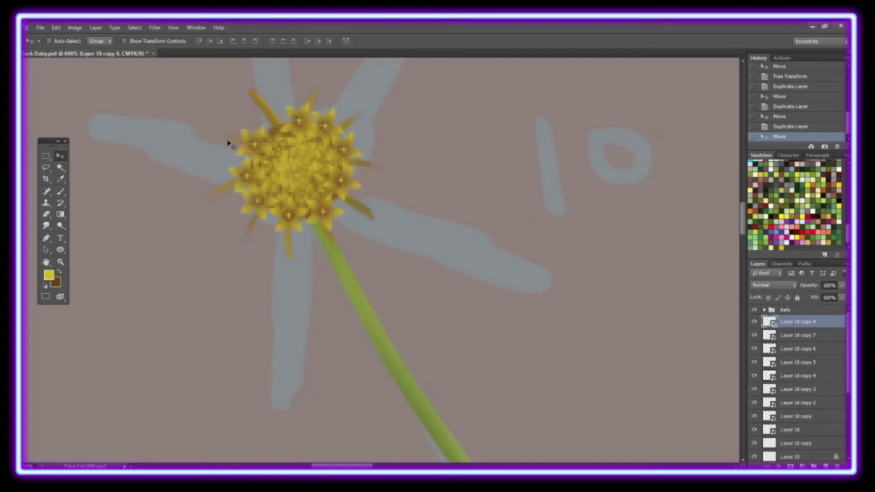
{"action": "key", "text": "ctrl+t"}
{"action": "left_click_drag", "start_coordinate": [364, 136], "coordinate": [377, 132]}
{"action": "key", "text": "Return"}
- Nudge the florets to fill gaps and even out the ring
{"action": "left_click_drag", "start_coordinate": [280, 124], "coordinate": [281, 119]}
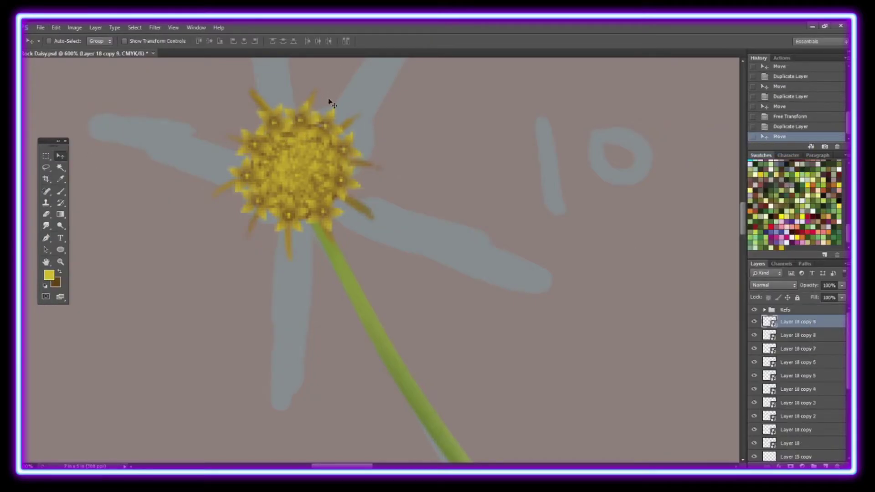
{"action": "left_click_drag", "start_coordinate": [347, 184], "coordinate": [345, 182]}
{"action": "left_click_drag", "start_coordinate": [332, 146], "coordinate": [367, 114]}
{"action": "left_click_drag", "start_coordinate": [253, 150], "coordinate": [273, 122]}
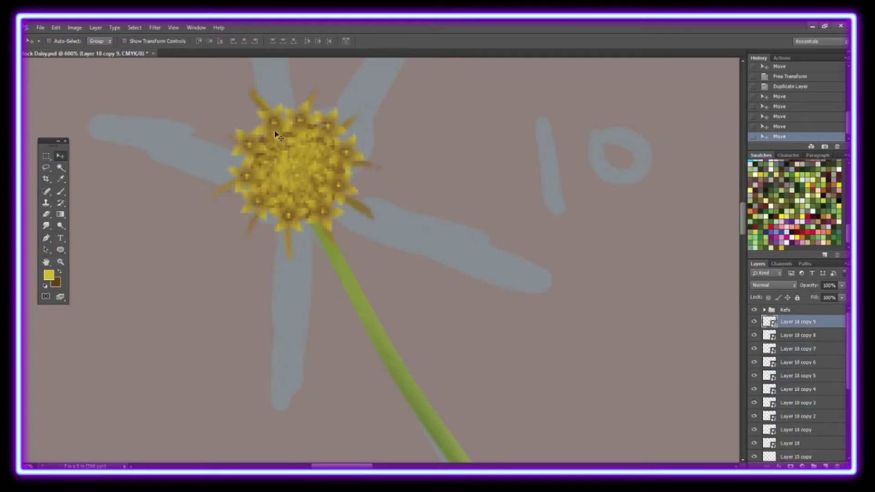
{"action": "left_click_drag", "start_coordinate": [337, 164], "coordinate": [339, 159]}
{"action": "key", "text": "z"}
{"action": "key", "text": "ctrl+0"}
{"action": "left_click_drag", "start_coordinate": [256, 194], "coordinate": [463, 285]}
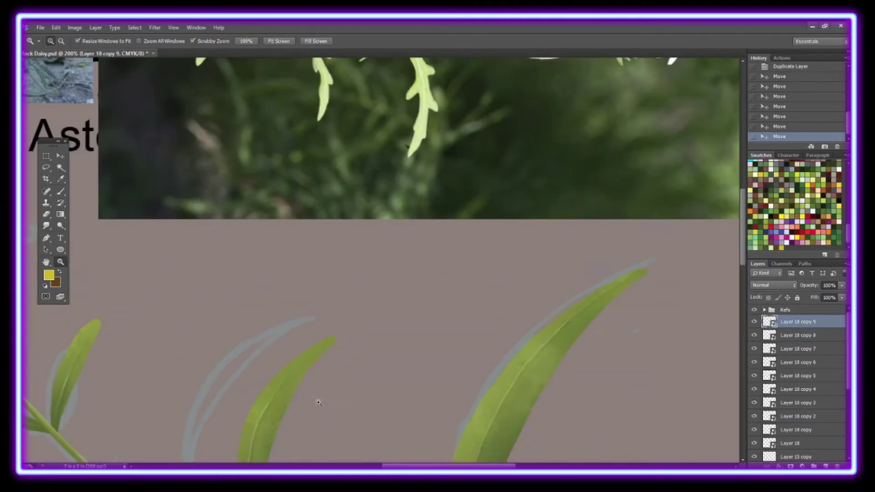
- Turn off Color Dynamics in the Brush panel
{"action": "right_click", "coordinate": [99, 72]}
{"action": "key", "text": "F5"}
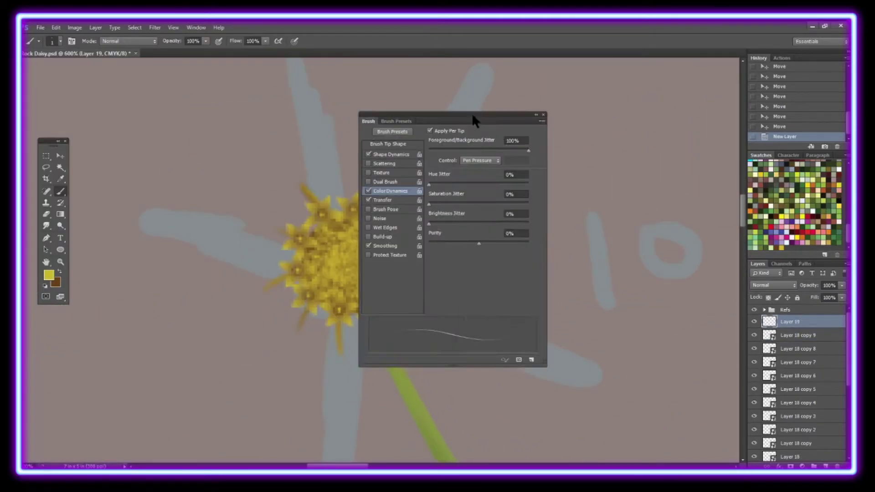
{"action": "left_click_drag", "start_coordinate": [471, 113], "coordinate": [575, 98]}
{"action": "left_click", "coordinate": [472, 177]}
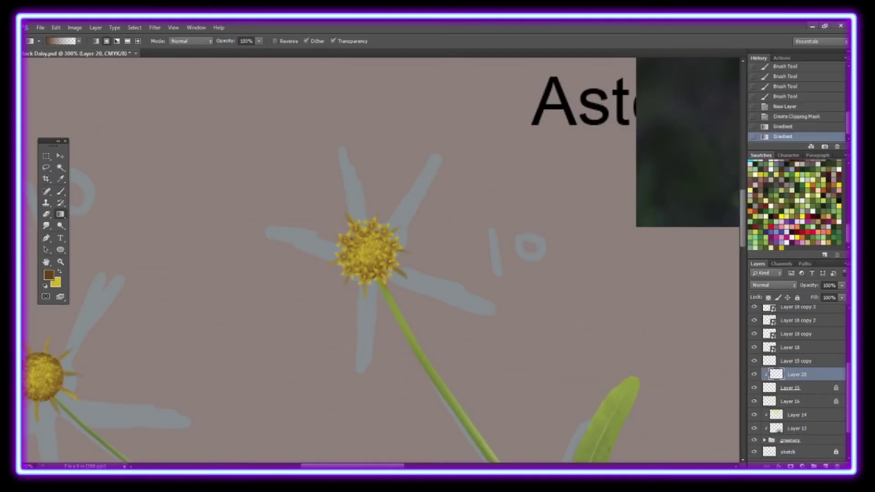
- Group the floret layers with Ctrl+G and duplicate the group for the lower-left daisy
{"action": "left_click", "coordinate": [811, 388]}
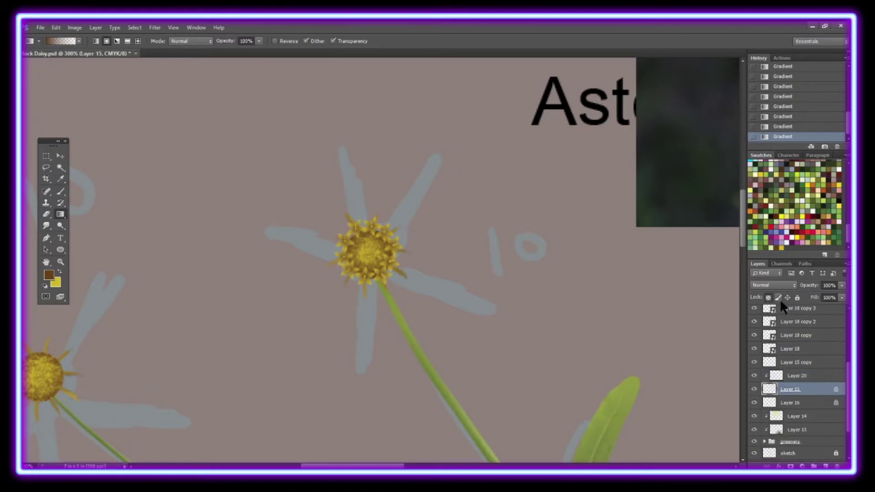
{"action": "left_click", "coordinate": [789, 348], "text": "shift"}
{"action": "key", "text": "ctrl+g"}
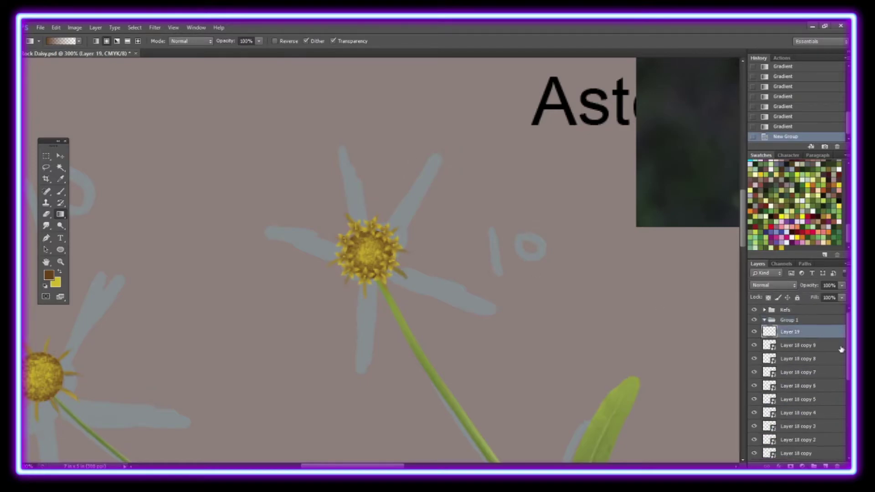
{"action": "left_click_drag", "start_coordinate": [790, 320], "coordinate": [795, 332]}
{"action": "key", "text": "v"}
{"action": "key", "text": "ctrl+j"}
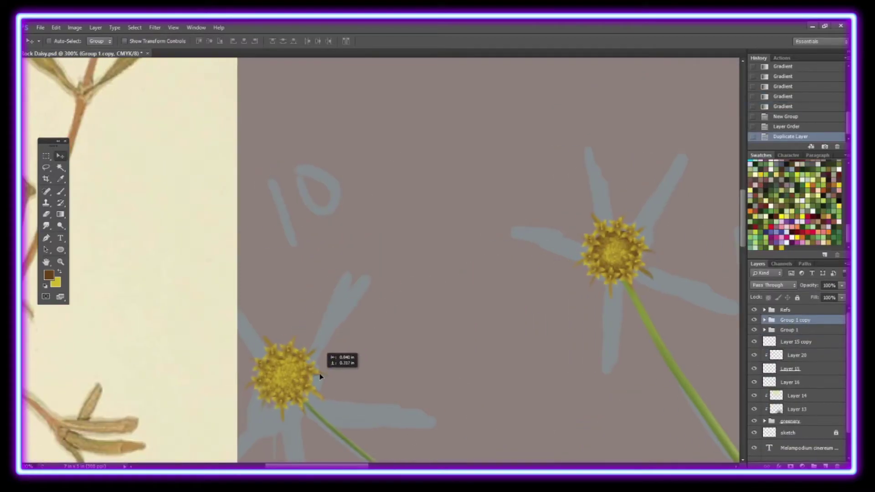
- Add a new clipped layer for gradient shading of the centre
{"action": "left_click", "coordinate": [805, 348]}
{"action": "key", "text": "ctrl+shift+alt+n"}
{"action": "key", "text": "ctrl+alt+g"}
{"action": "key", "text": "g"}
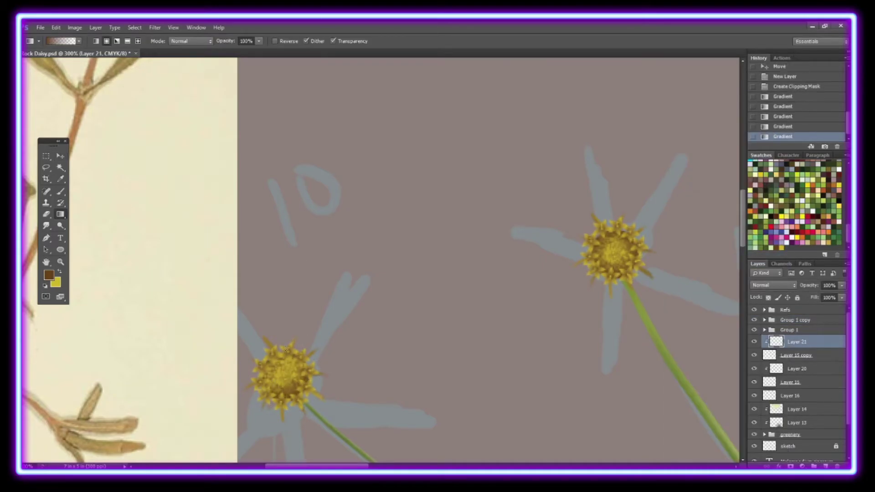
{"action": "left_click", "coordinate": [61, 261]}
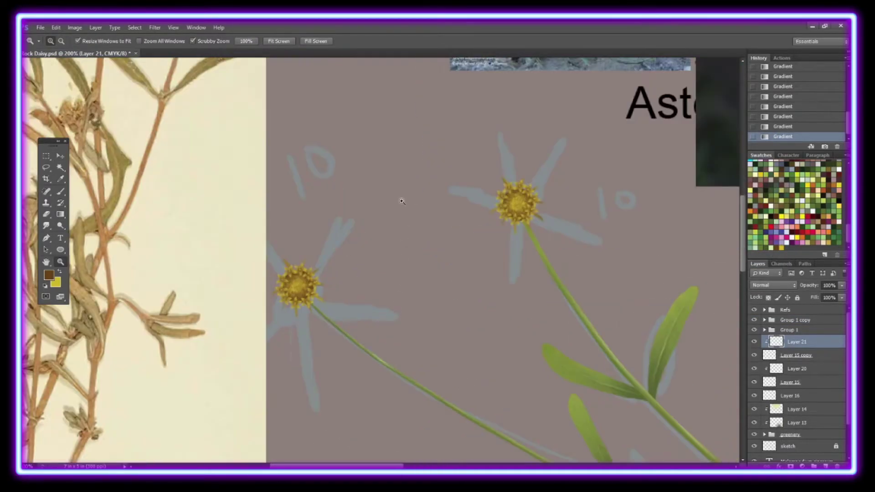
- Add a new petal layer and set the foreground to a light petal colour
{"action": "left_click", "coordinate": [291, 41]}
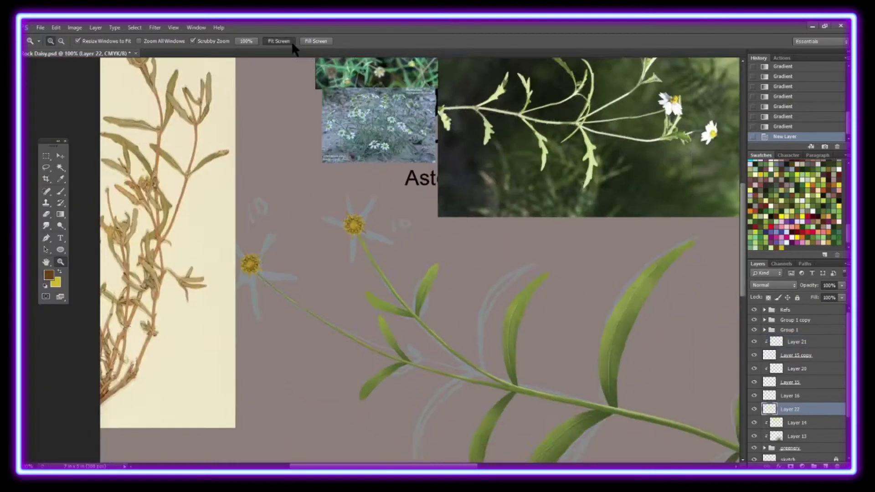
{"action": "left_click", "coordinate": [789, 396]}
{"action": "key", "text": "ctrl+shift+alt+n"}
{"action": "key", "text": "i"}
{"action": "left_click", "coordinate": [49, 275]}
{"action": "left_click", "coordinate": [310, 233]}
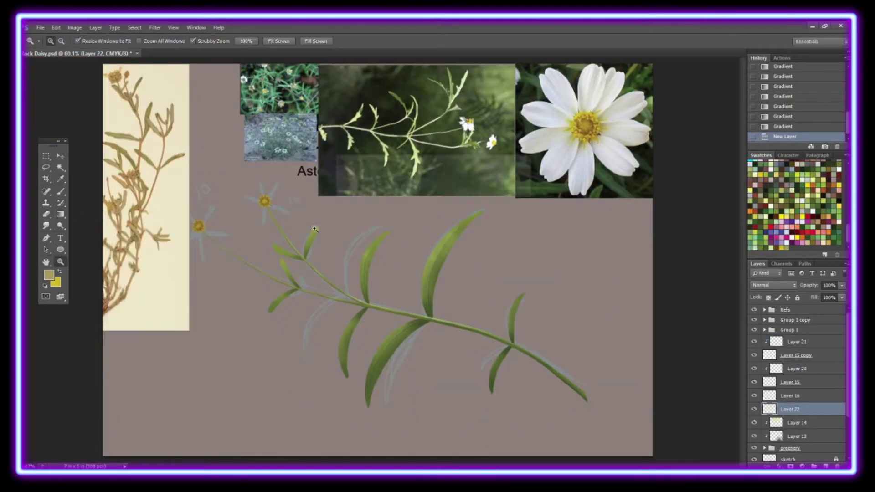
{"action": "left_click", "coordinate": [49, 275]}
{"action": "left_click", "coordinate": [294, 233]}
- Choose a small hard round brush and zoom in on the upper daisy
{"action": "key", "text": "z"}
{"action": "left_click", "coordinate": [61, 191]}
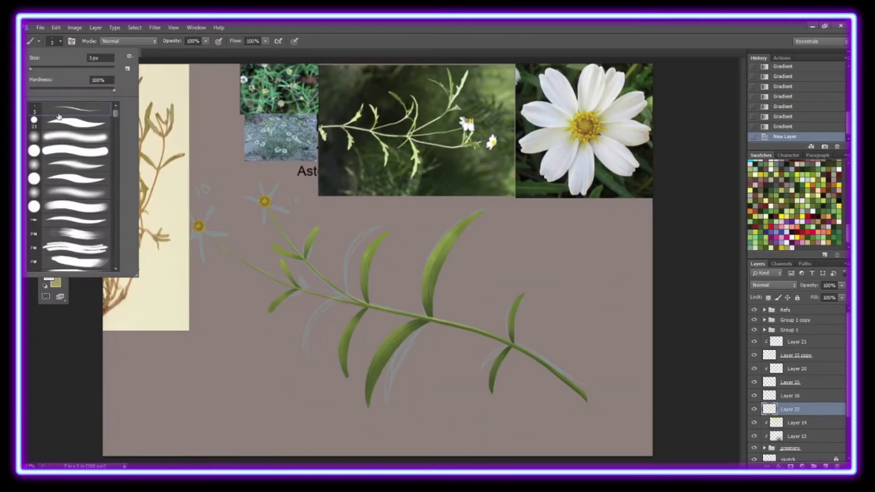
{"action": "left_click", "coordinate": [261, 193]}
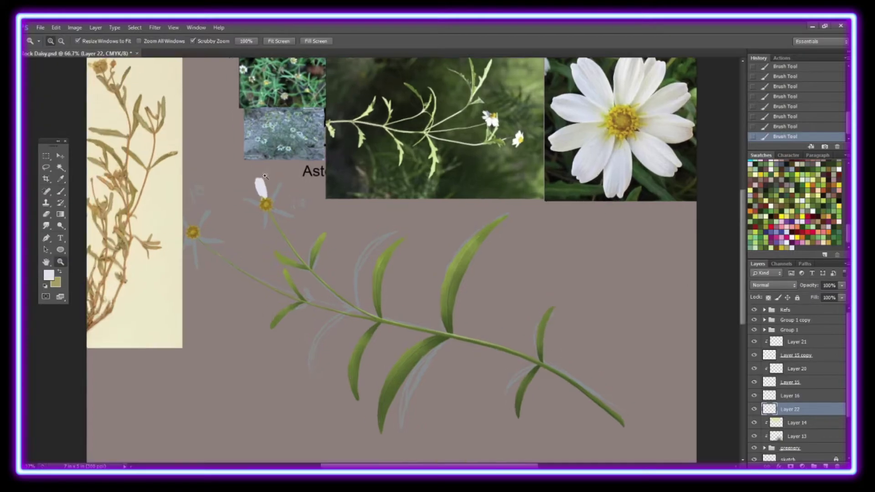
{"action": "scroll", "coordinate": [261, 184], "scroll_direction": "up", "scroll_amount": 3}
{"action": "left_click", "coordinate": [60, 41]}
{"action": "left_click", "coordinate": [34, 69]}
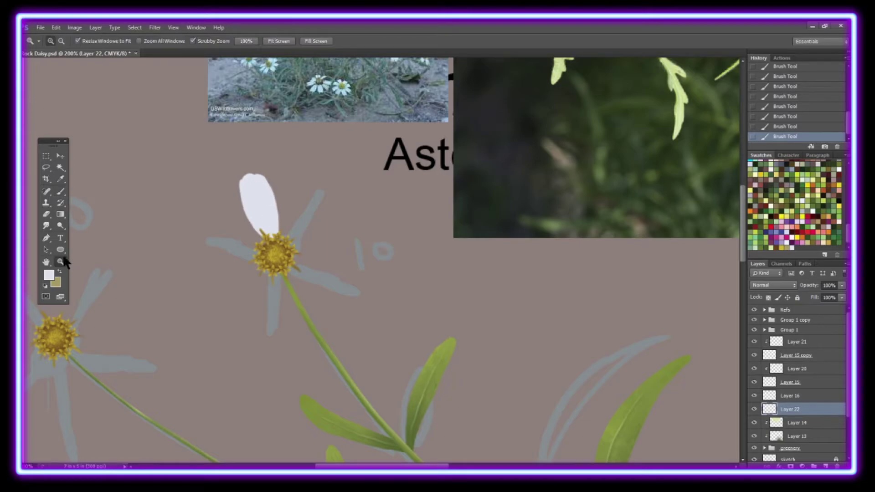
{"action": "scroll", "coordinate": [247, 176], "scroll_direction": "down", "scroll_amount": 3}
{"action": "scroll", "coordinate": [247, 176], "scroll_direction": "up", "scroll_amount": 4}
- Paint the white petal above the centre and clip a new stripe layer onto it
{"action": "key", "text": "b"}
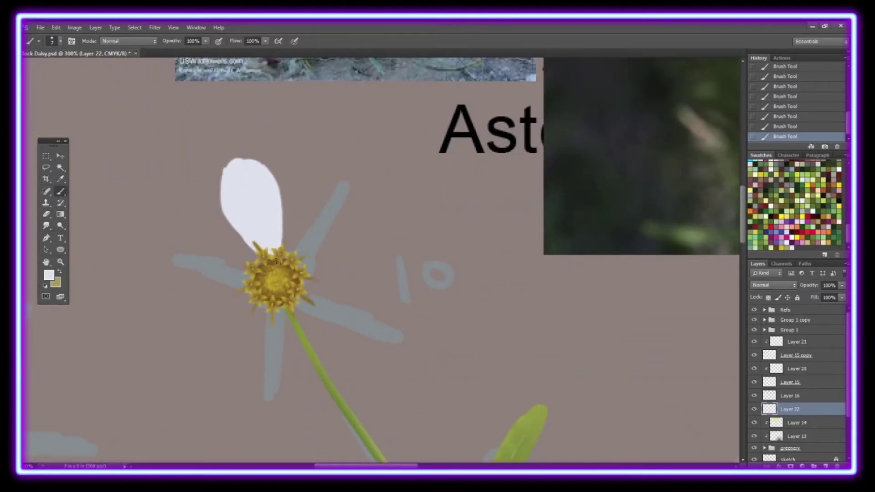
{"action": "key", "text": "z"}
{"action": "key", "text": "ctrl+0"}
{"action": "scroll", "coordinate": [260, 182], "scroll_direction": "up", "scroll_amount": 4}
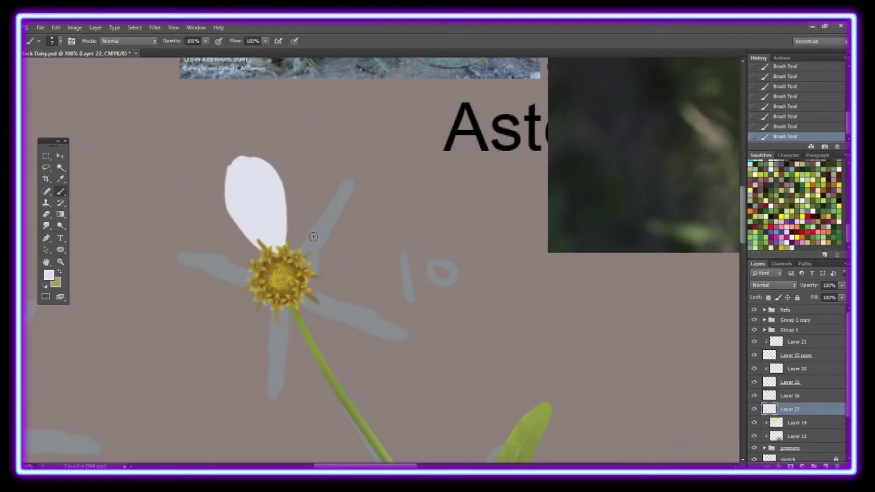
{"action": "left_click", "coordinate": [823, 464]}
{"action": "key", "text": "ctrl+alt+g"}
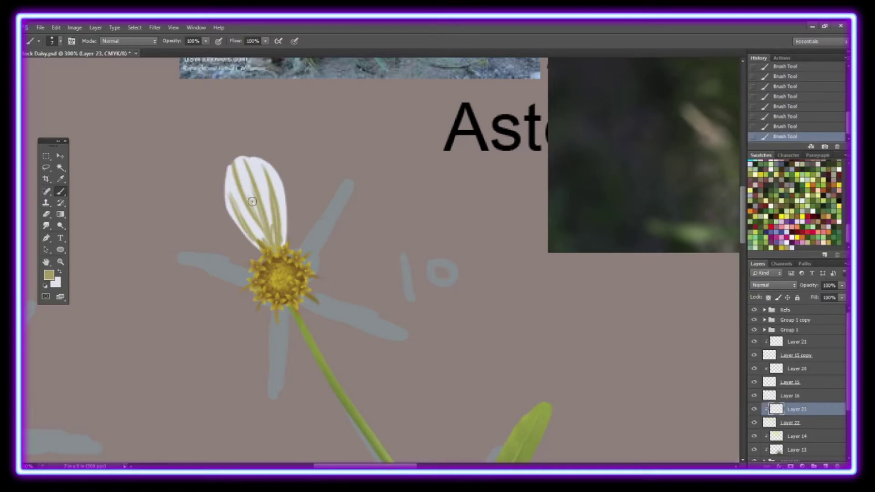
- Smudge the petal's green stripes into soft veins
{"action": "left_click", "coordinate": [46, 226]}
{"action": "left_click", "coordinate": [60, 41]}
{"action": "double_click", "coordinate": [67, 86]}
{"action": "left_click_drag", "start_coordinate": [237, 174], "coordinate": [268, 246]}
{"action": "left_click_drag", "start_coordinate": [273, 164], "coordinate": [279, 253]}
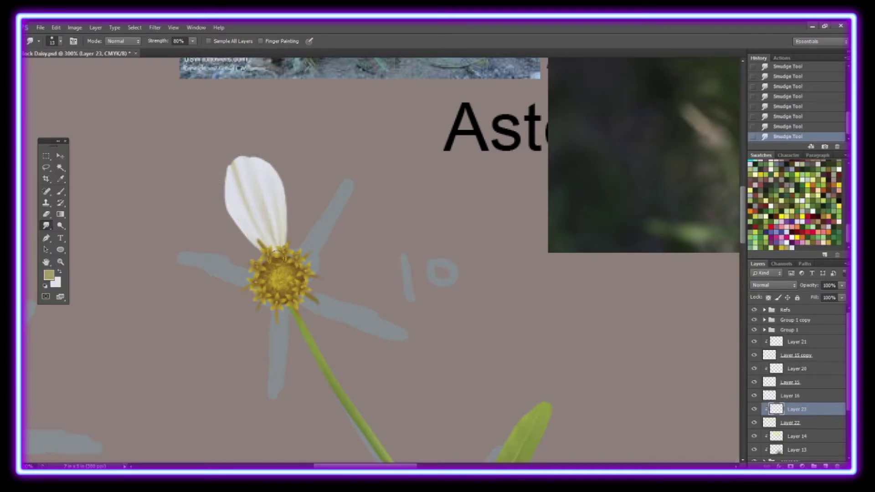
{"action": "scroll", "coordinate": [552, 387], "scroll_direction": "up", "scroll_amount": 5}
{"action": "scroll", "coordinate": [617, 420], "scroll_direction": "right", "scroll_amount": 5}
- Shade the petal with a sampled grey gradient on a clipped layer, plus lighter strokes
{"action": "left_click", "coordinate": [49, 274]}
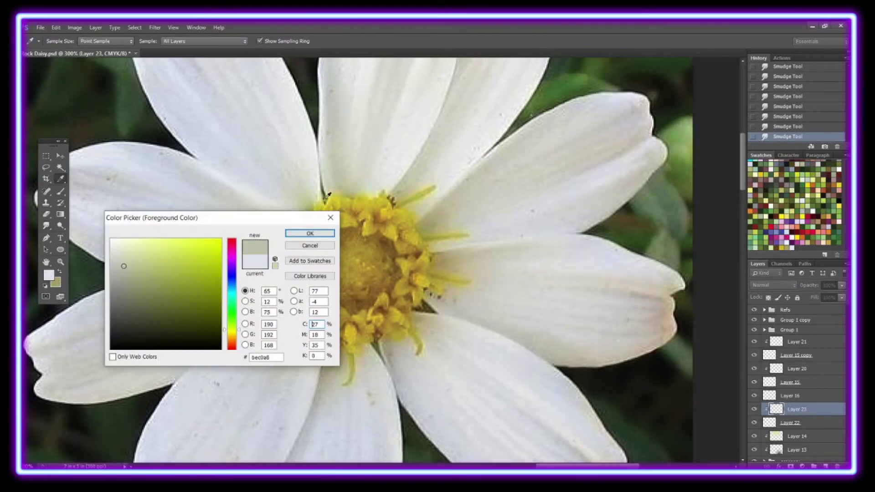
{"action": "left_click", "coordinate": [310, 234]}
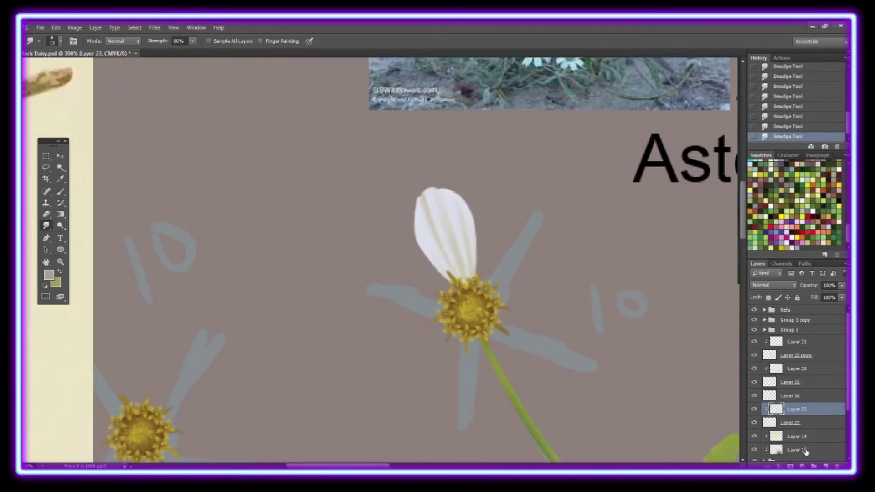
{"action": "key", "text": "ctrl+shift+alt+n"}
{"action": "key", "text": "ctrl+alt+g"}
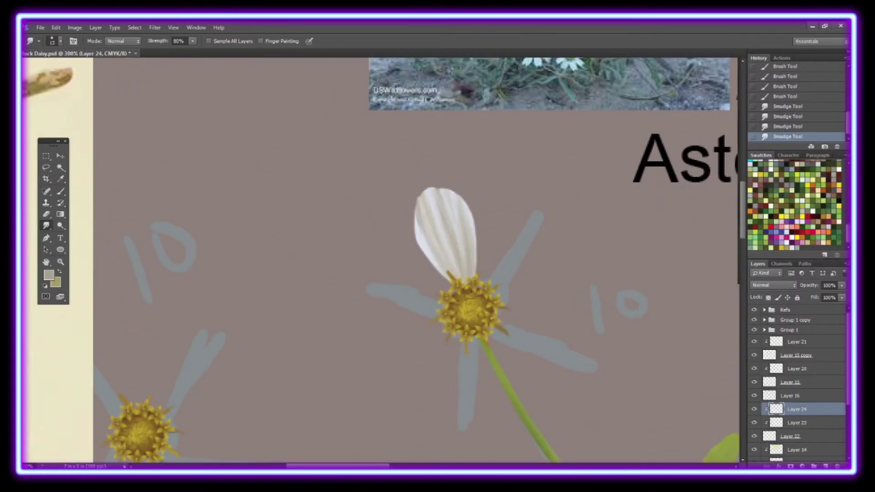
{"action": "key", "text": "g"}
{"action": "left_click_drag", "start_coordinate": [92, 212], "coordinate": [672, 307]}
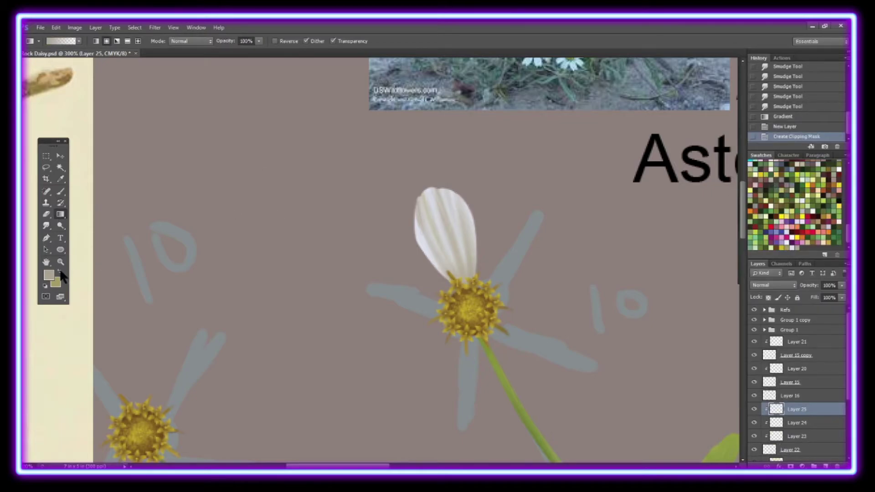
{"action": "key", "text": "b"}
{"action": "left_click_drag", "start_coordinate": [444, 196], "coordinate": [469, 290]}
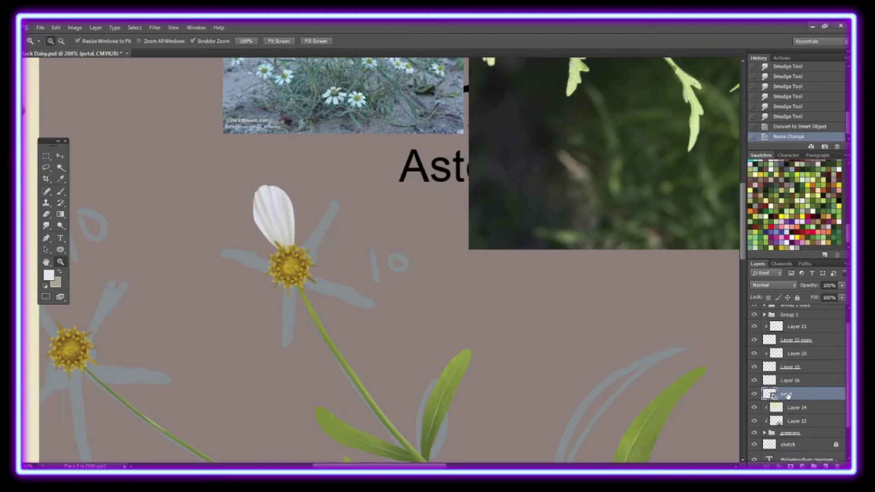
- Duplicate the petal, flipping copies below and to the right of the yellow centre
{"action": "key", "text": "ctrl+j"}
{"action": "left_click", "coordinate": [56, 27]}
{"action": "left_click_drag", "start_coordinate": [273, 218], "coordinate": [278, 318]}
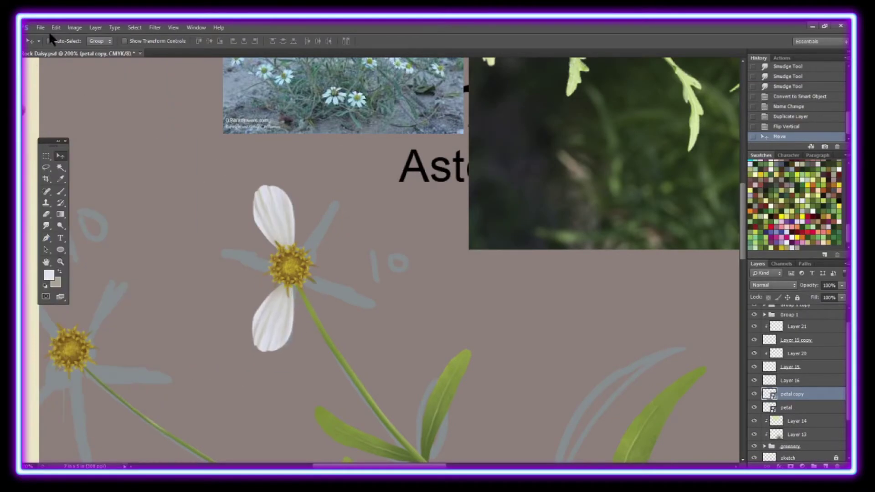
{"action": "left_click_drag", "start_coordinate": [319, 365], "coordinate": [328, 369]}
{"action": "key", "text": "Return"}
{"action": "key", "text": "Return"}
{"action": "left_click", "coordinate": [56, 27]}
{"action": "mouse_move", "coordinate": [73, 242]}
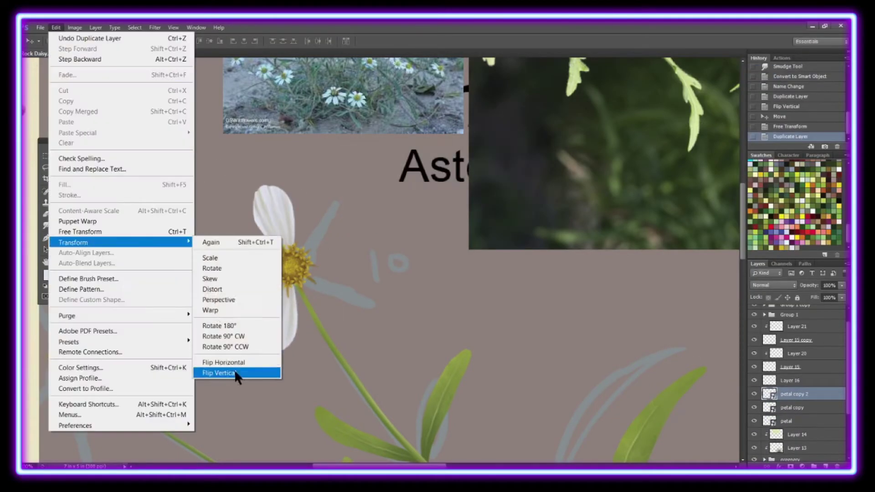
{"action": "left_click", "coordinate": [223, 362]}
{"action": "left_click", "coordinate": [56, 27]}
{"action": "left_click", "coordinate": [79, 231]}
{"action": "left_click_drag", "start_coordinate": [365, 328], "coordinate": [410, 274]}
{"action": "key", "text": "Return"}
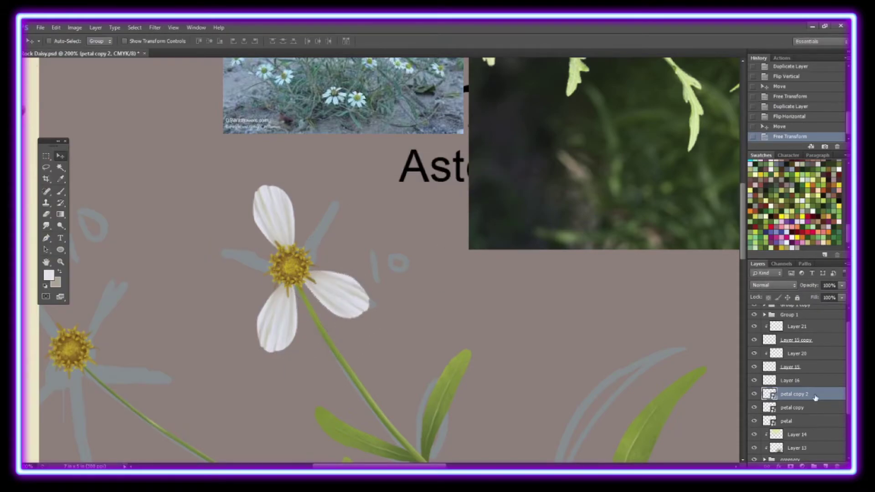
- Add more flipped petal copies, rotating one to the centre's left
{"action": "key", "text": "ctrl+j"}
{"action": "left_click", "coordinate": [56, 27]}
{"action": "left_click", "coordinate": [246, 363]}
{"action": "key", "text": "ctrl+j"}
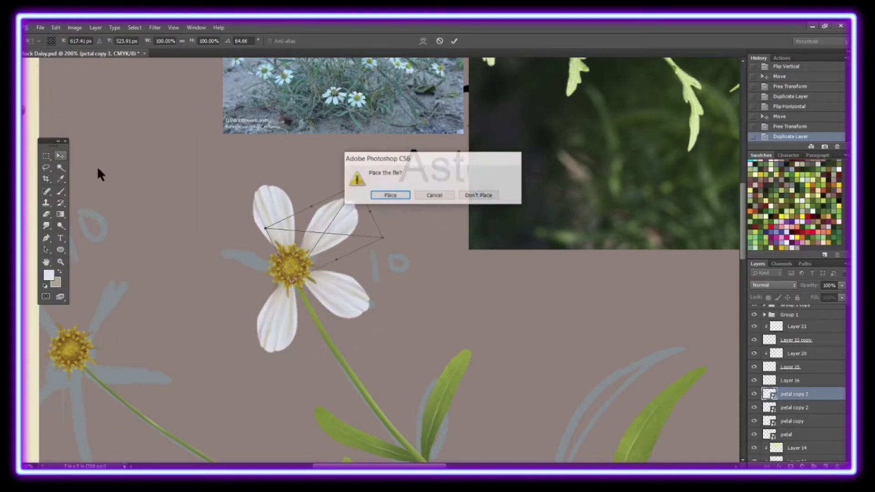
{"action": "key", "text": "Return"}
{"action": "left_click", "coordinate": [56, 28]}
{"action": "left_click", "coordinate": [240, 363]}
{"action": "left_click", "coordinate": [56, 28]}
{"action": "left_click", "coordinate": [79, 231]}
{"action": "left_click_drag", "start_coordinate": [287, 201], "coordinate": [196, 213]}
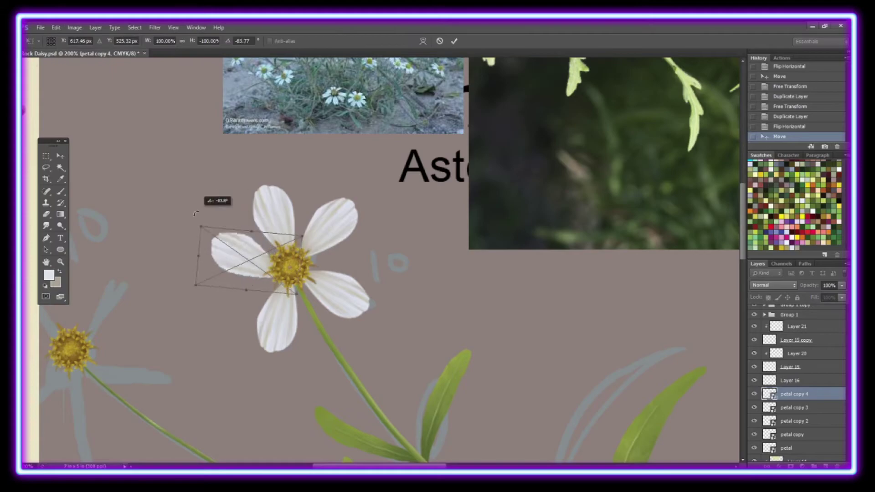
{"action": "left_click", "coordinate": [390, 197]}
- Duplicate all the petals and rotate the copies to fill the ring's gaps
{"action": "left_click", "coordinate": [509, 165]}
{"action": "key", "text": "ctrl+t"}
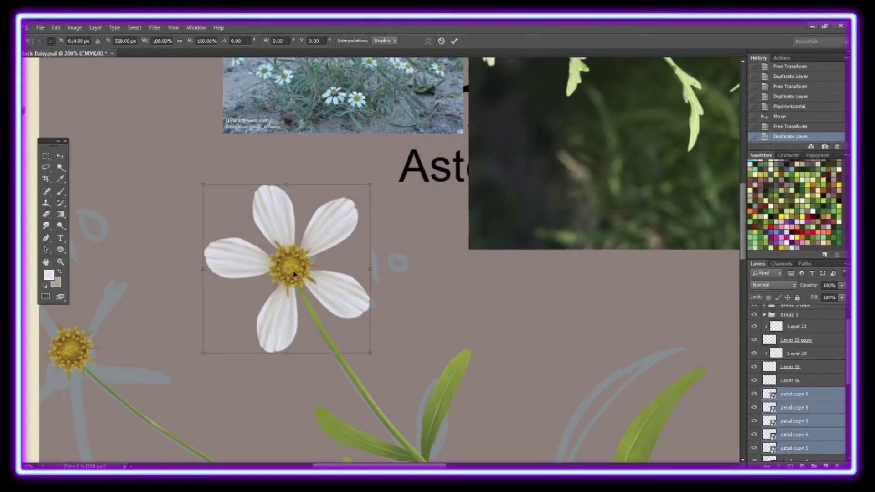
{"action": "mouse_move", "coordinate": [437, 137]}
{"action": "left_mouse_down"}
{"action": "mouse_move", "coordinate": [496, 252]}
{"action": "mouse_move", "coordinate": [441, 328]}
{"action": "left_mouse_up"}
{"action": "scroll", "coordinate": [442, 328], "scroll_direction": "down", "scroll_amount": 2}
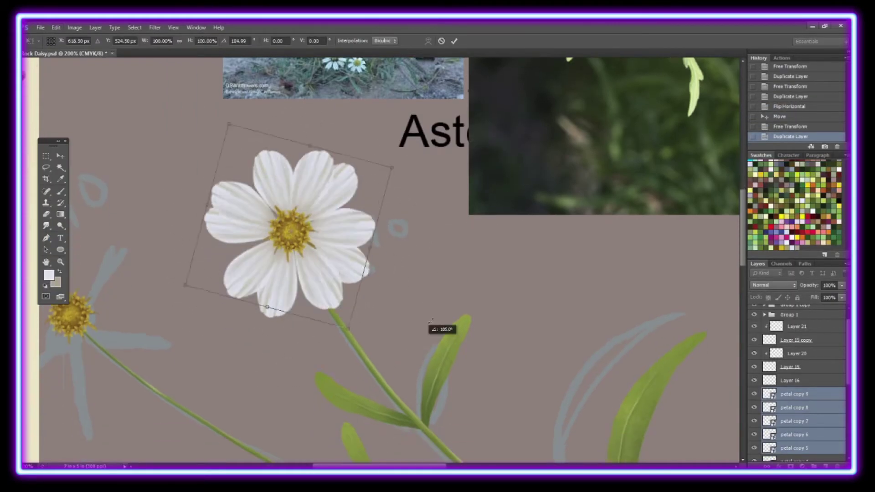
{"action": "key", "text": "Return"}
{"action": "right_click", "coordinate": [283, 303]}
{"action": "left_click", "coordinate": [283, 299]}
{"action": "key", "text": "z"}
{"action": "left_click", "coordinate": [265, 171], "text": "alt"}
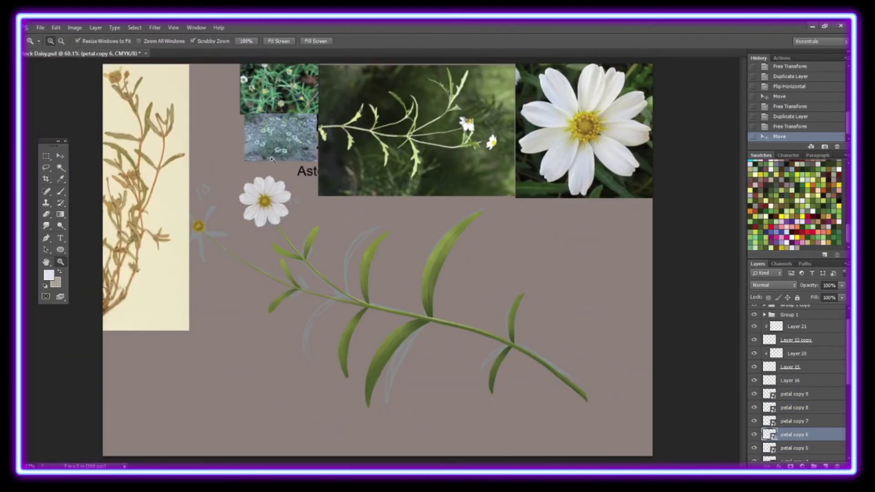
- Trim the original petal's smart-object canvas and warp its shape with Liquify
{"action": "right_click", "coordinate": [793, 393]}
{"action": "left_click", "coordinate": [774, 123]}
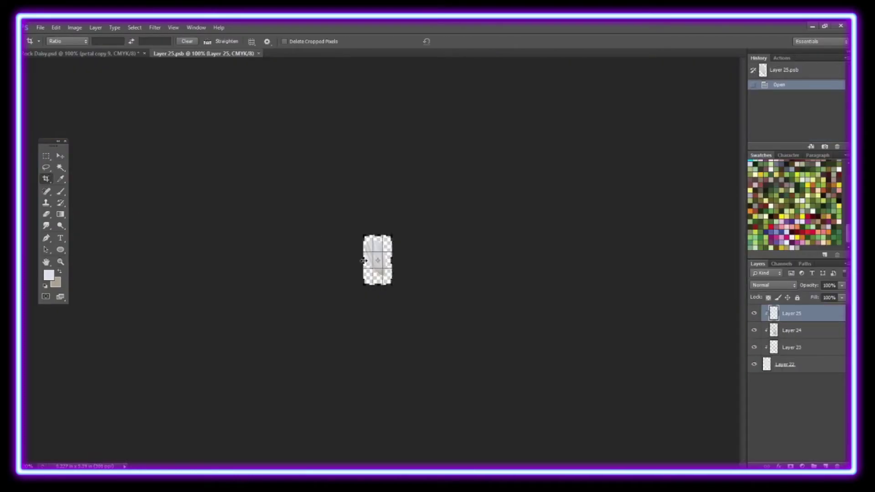
{"action": "key", "text": "c"}
{"action": "key", "text": "Return"}
{"action": "key", "text": "z"}
{"action": "left_click", "coordinate": [366, 216]}
{"action": "left_click", "coordinate": [366, 216]}
{"action": "left_click", "coordinate": [262, 54]}
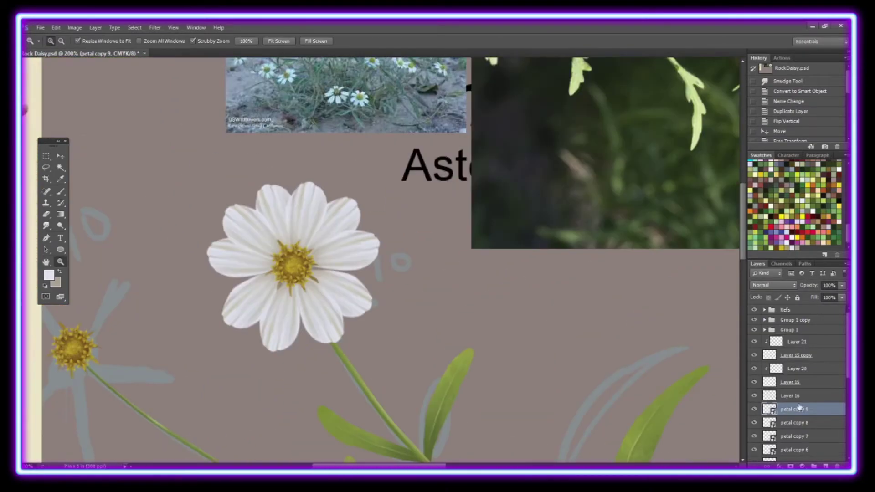
{"action": "left_click", "coordinate": [155, 27]}
{"action": "left_click", "coordinate": [169, 87]}
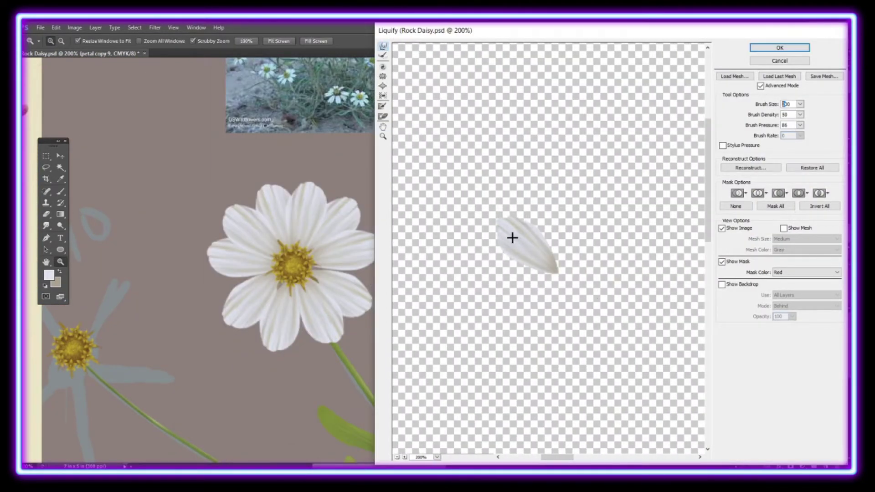
{"action": "left_click_drag", "start_coordinate": [493, 275], "coordinate": [560, 218]}
{"action": "left_click", "coordinate": [775, 47]}
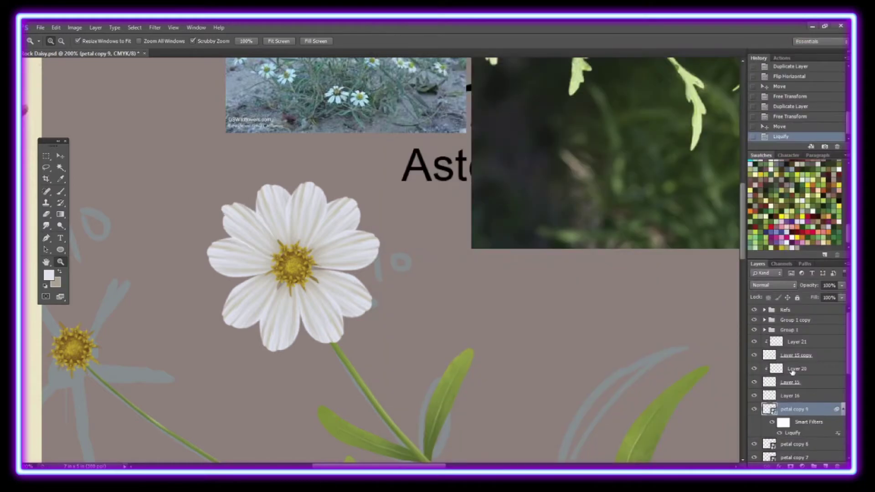
- Liquify petal copies 8, 7 and 6, then rescale copy 6
{"action": "key", "text": "ctrl+shift+x"}
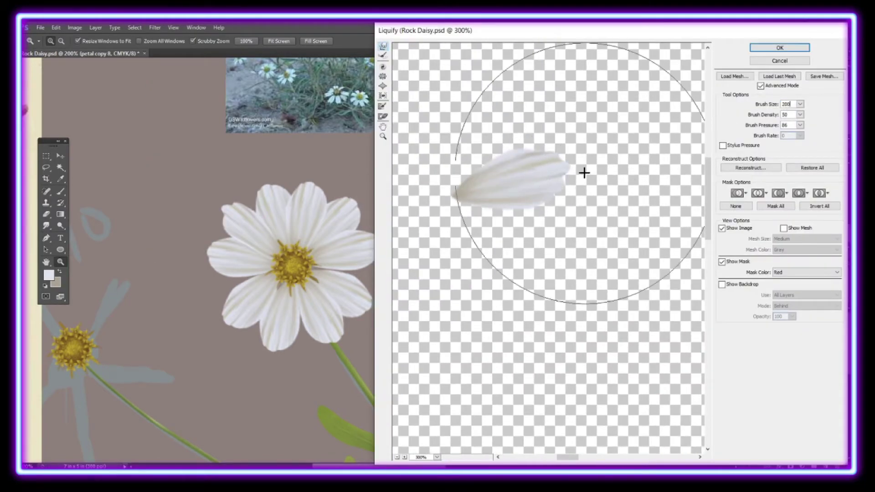
{"action": "left_click_drag", "start_coordinate": [584, 172], "coordinate": [474, 127]}
{"action": "key", "text": "Return"}
{"action": "left_click_drag", "start_coordinate": [346, 257], "coordinate": [346, 260]}
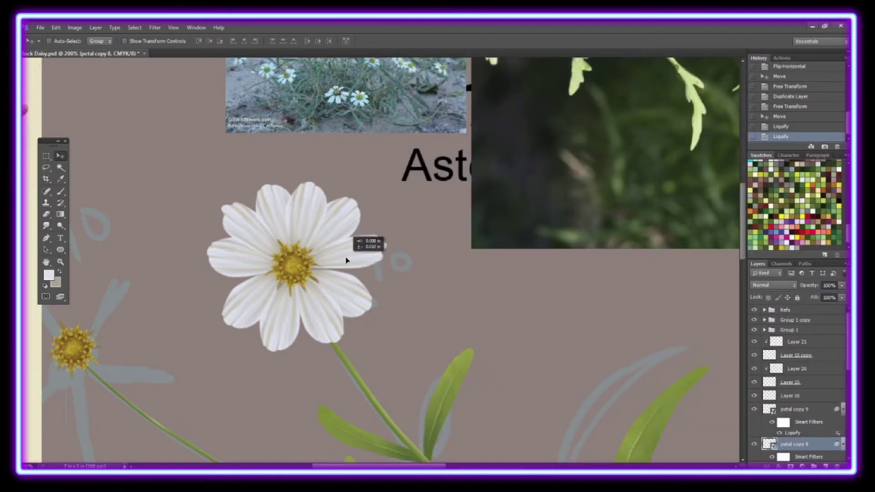
{"action": "key", "text": "alt+bracketleft"}
{"action": "key", "text": "ctrl+shift+x"}
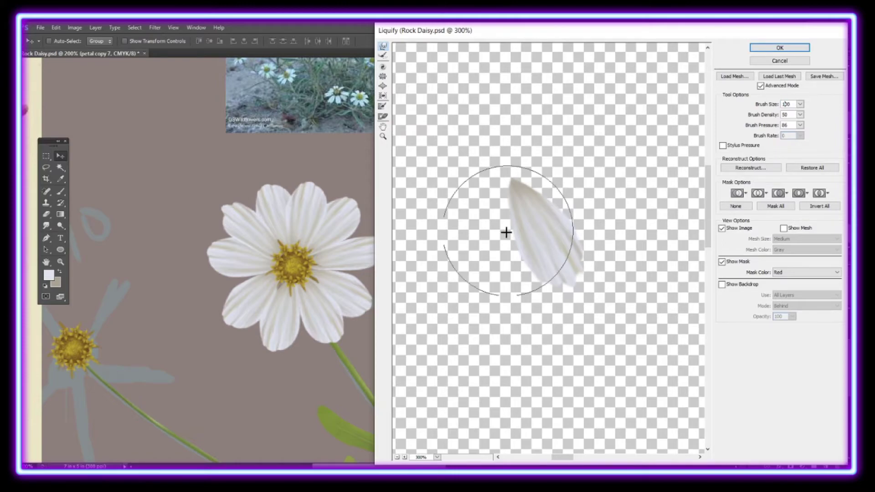
{"action": "key", "text": "Return"}
{"action": "key", "text": "alt+bracketleft"}
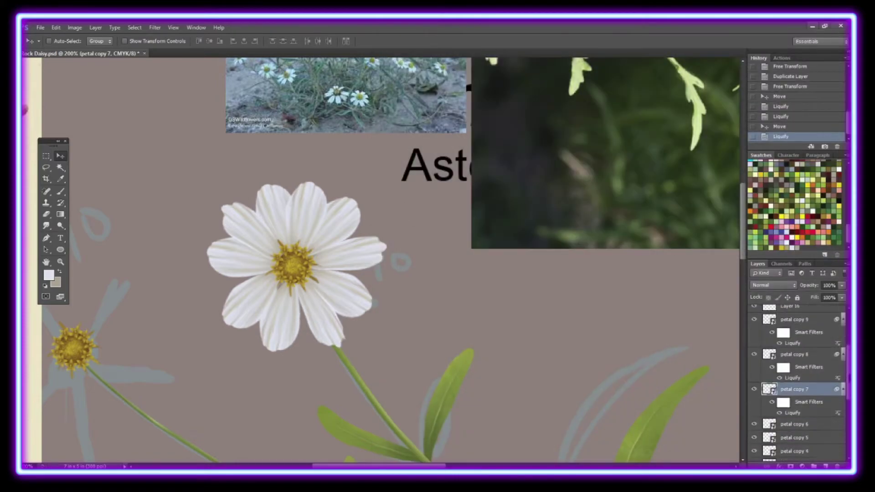
{"action": "key", "text": "ctrl+shift+x"}
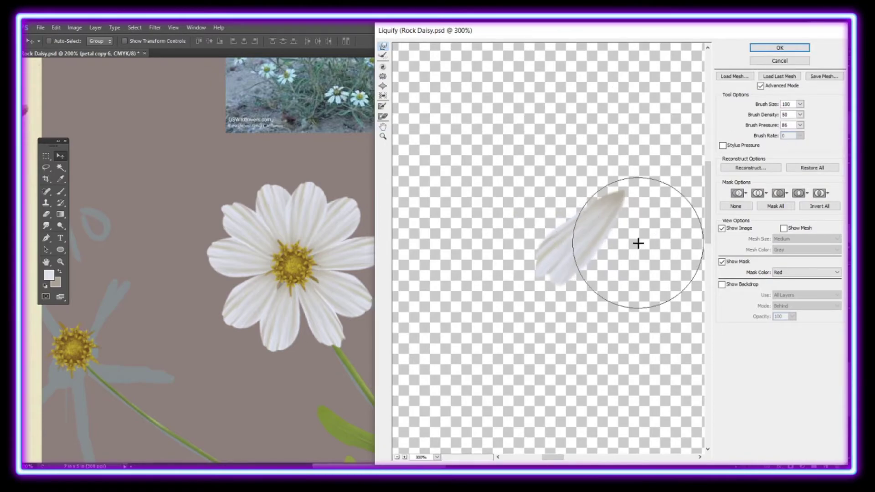
{"action": "key", "text": "Return"}
{"action": "left_click", "coordinate": [55, 28]}
{"action": "left_click", "coordinate": [253, 260]}
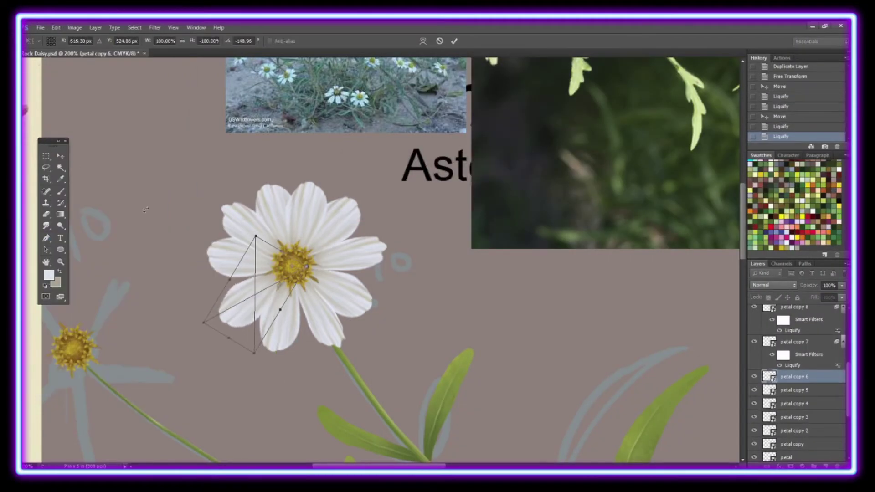
{"action": "key", "text": "Return"}
- Liquify petal copy 5 and the next petal, reapplying its transform
{"action": "key", "text": "ctrl+shift+x"}
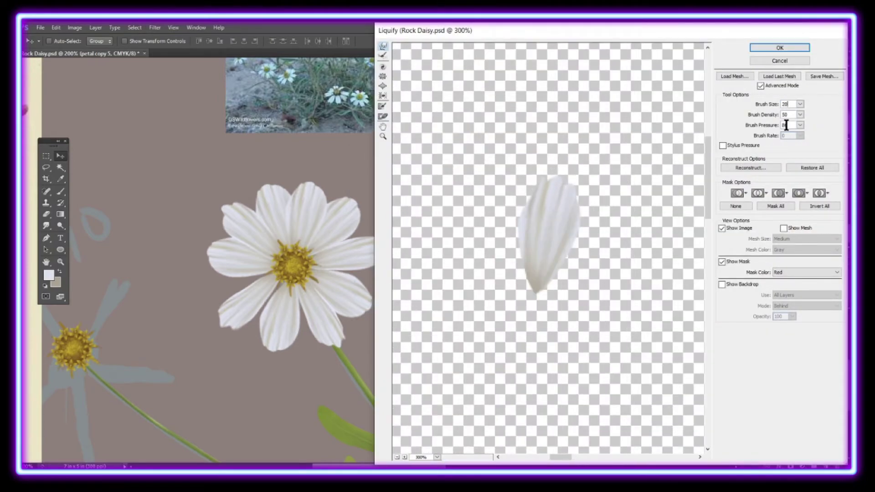
{"action": "left_click_drag", "start_coordinate": [480, 250], "coordinate": [570, 152]}
{"action": "left_click", "coordinate": [776, 48]}
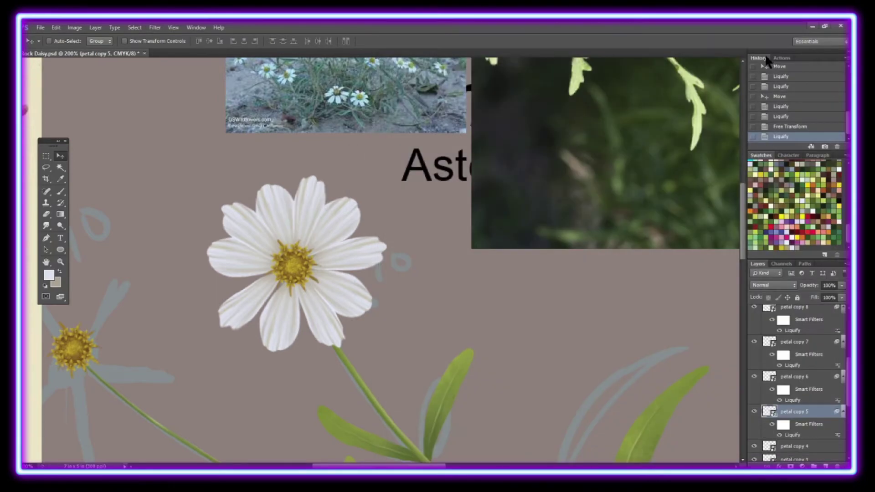
{"action": "key", "text": "ctrl+shift+x"}
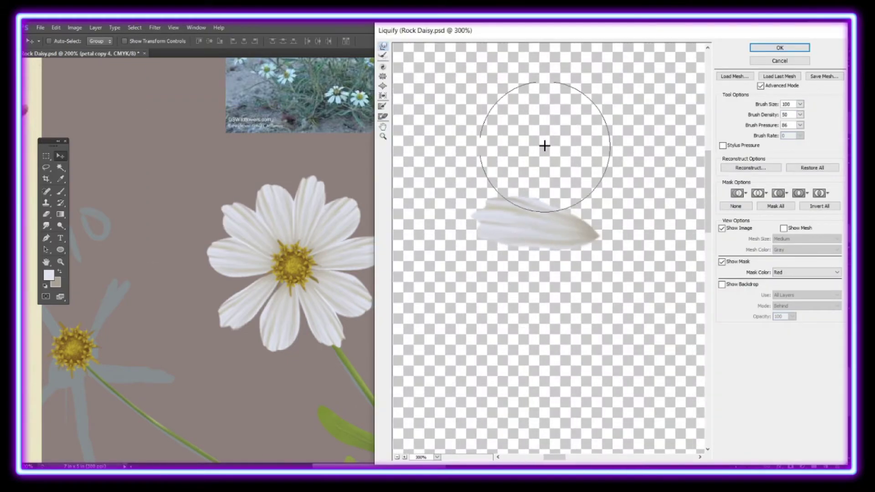
{"action": "left_click", "coordinate": [779, 48]}
{"action": "key", "text": "ctrl+t"}
{"action": "left_click", "coordinate": [427, 198]}
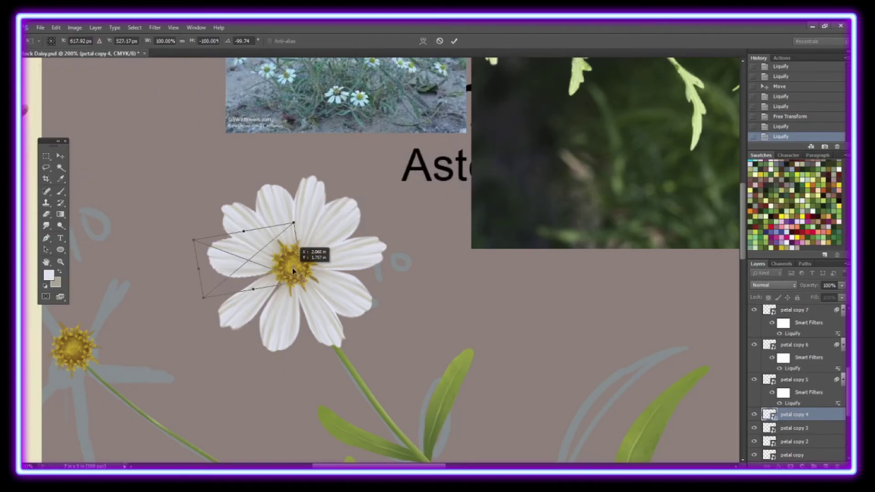
{"action": "left_click", "coordinate": [400, 195]}
{"action": "left_click", "coordinate": [56, 28]}
{"action": "left_click", "coordinate": [264, 242]}
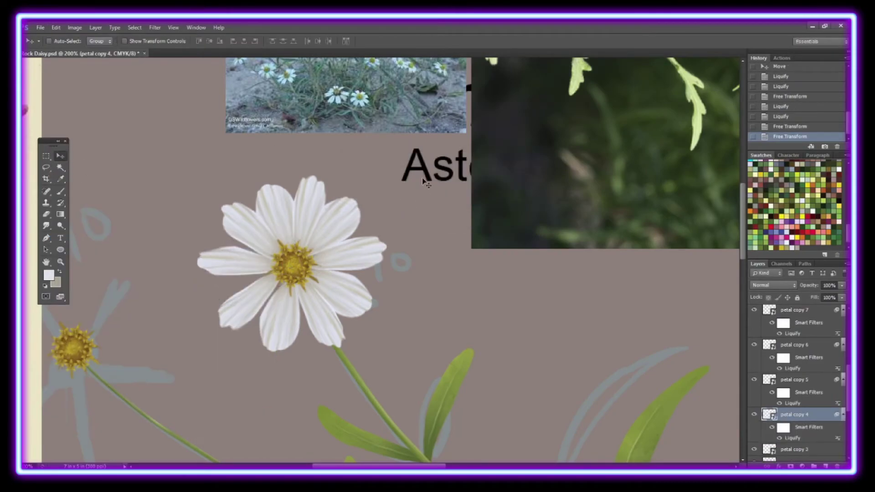
- Bend petal copies 3 and 2 into shape with Liquify
{"action": "key", "text": "alt+bracketleft"}
{"action": "key", "text": "ctrl+shift+x"}
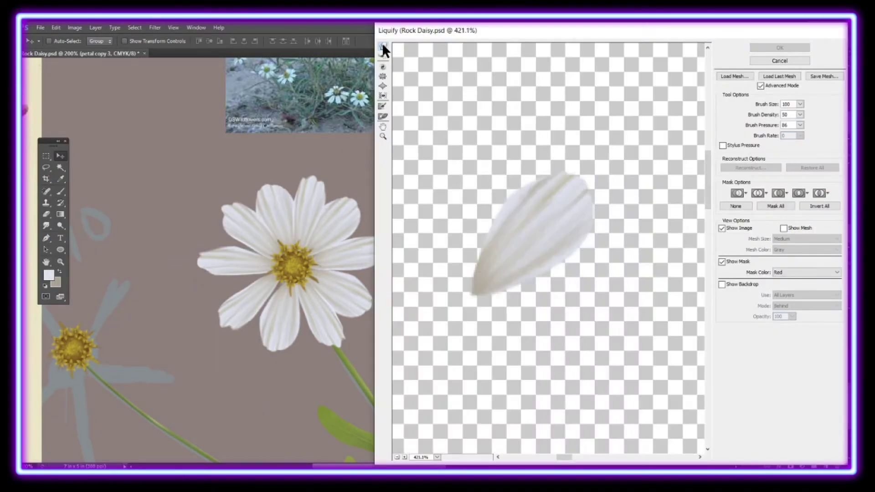
{"action": "left_click_drag", "start_coordinate": [594, 289], "coordinate": [587, 132]}
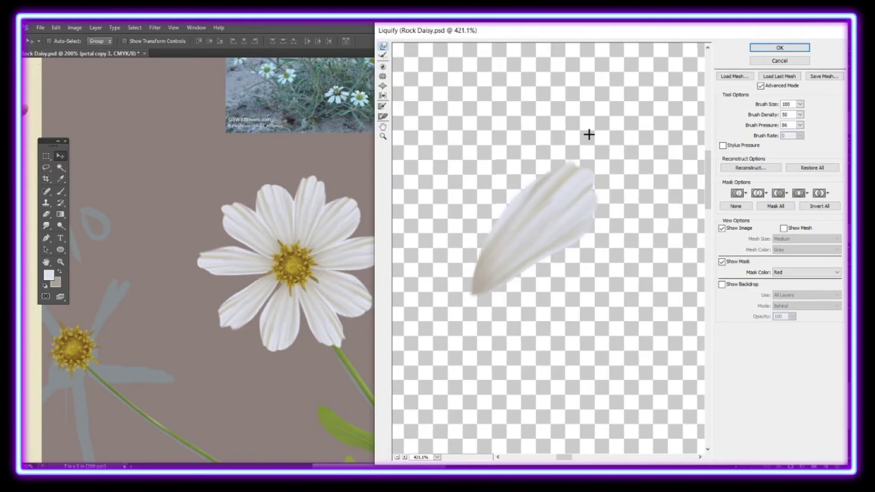
{"action": "key", "text": "Return"}
{"action": "left_click", "coordinate": [808, 388]}
{"action": "key", "text": "ctrl+shift+x"}
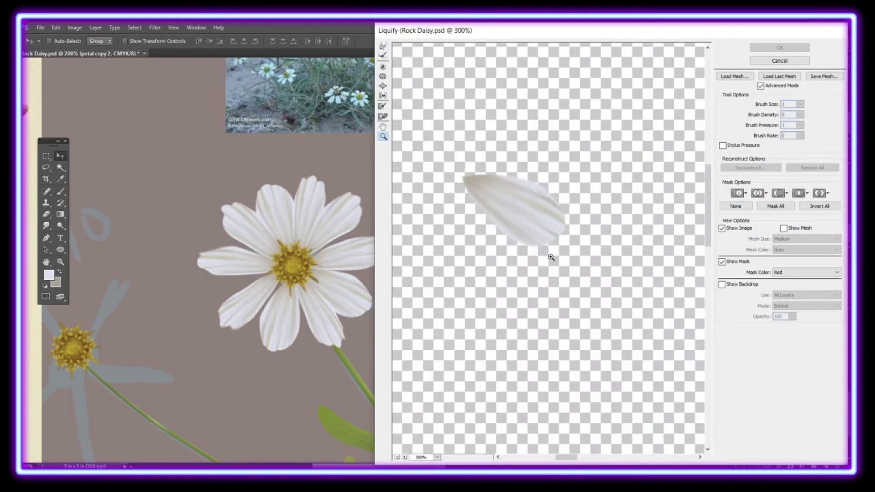
{"action": "key", "text": "Return"}
{"action": "left_click", "coordinate": [798, 418]}
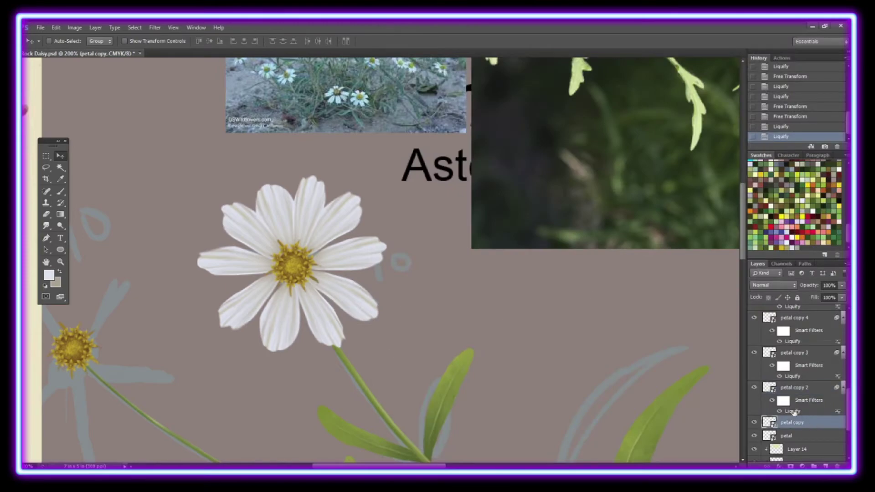
- Liquify the last remaining petals and zoom back onto the whole flower
{"action": "key", "text": "ctrl+shift+x"}
{"action": "left_click", "coordinate": [490, 202]}
{"action": "left_click_drag", "start_coordinate": [472, 211], "coordinate": [494, 243]}
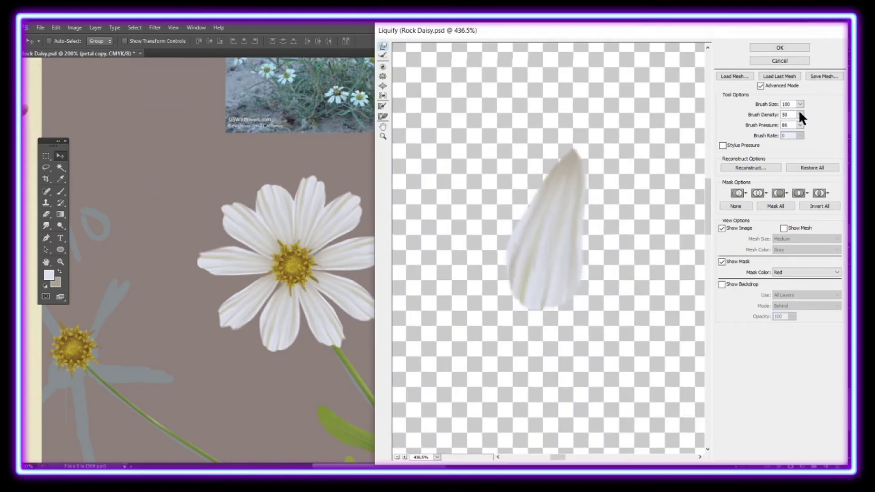
{"action": "left_click", "coordinate": [779, 48]}
{"action": "left_click", "coordinate": [802, 383]}
{"action": "key", "text": "ctrl+shift+x"}
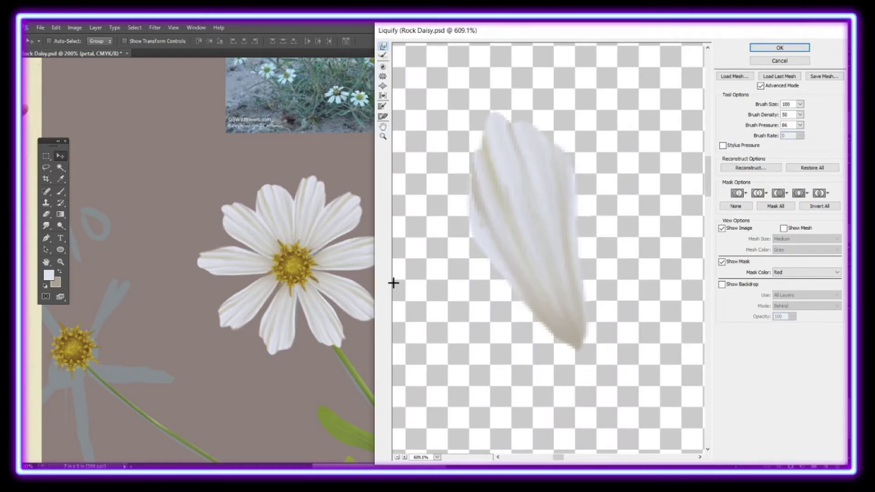
{"action": "left_click", "coordinate": [780, 48]}
{"action": "key", "text": "z"}
{"action": "left_click", "coordinate": [252, 208], "text": "alt"}
{"action": "left_click", "coordinate": [252, 208]}
{"action": "left_click", "coordinate": [252, 207]}
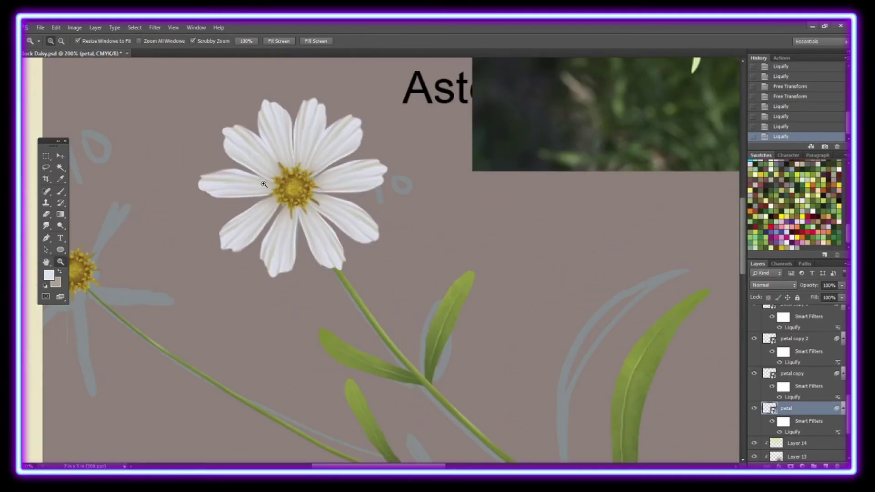
- Gather the petal layers into two groups and reorder them
{"action": "key", "text": "ctrl+g"}
{"action": "key", "text": "ctrl+bracketleft"}
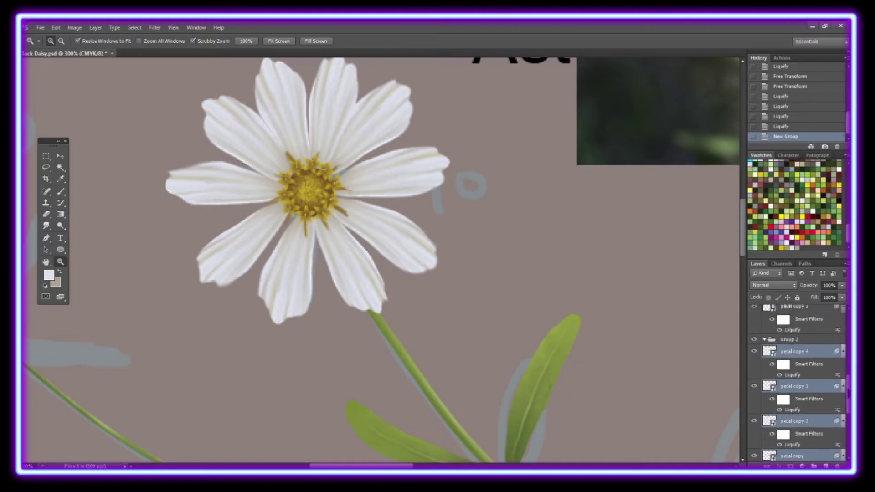
{"action": "key", "text": "ctrl+g"}
{"action": "key", "text": "ctrl+bracketleft"}
- Add a clipped Multiply gradient shading layer to the petals and apply Liquify to it
{"action": "key", "text": "ctrl+shift+alt+n"}
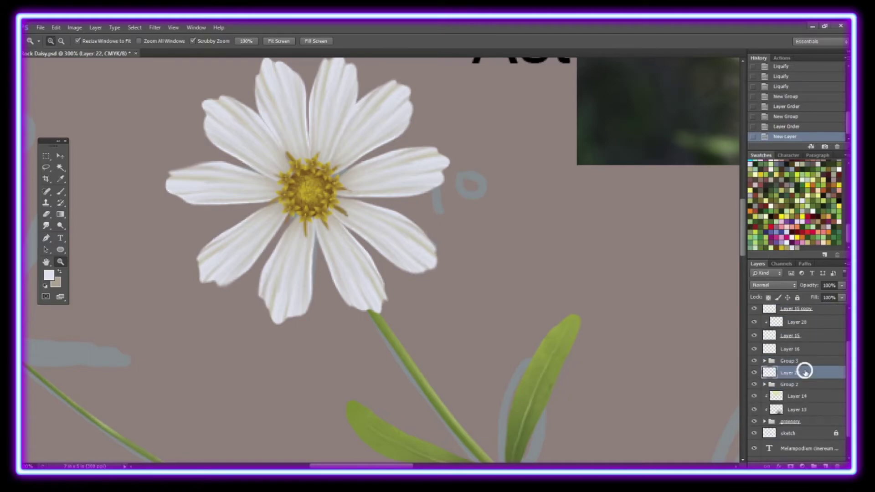
{"action": "key", "text": "ctrl+alt+g"}
{"action": "key", "text": "g"}
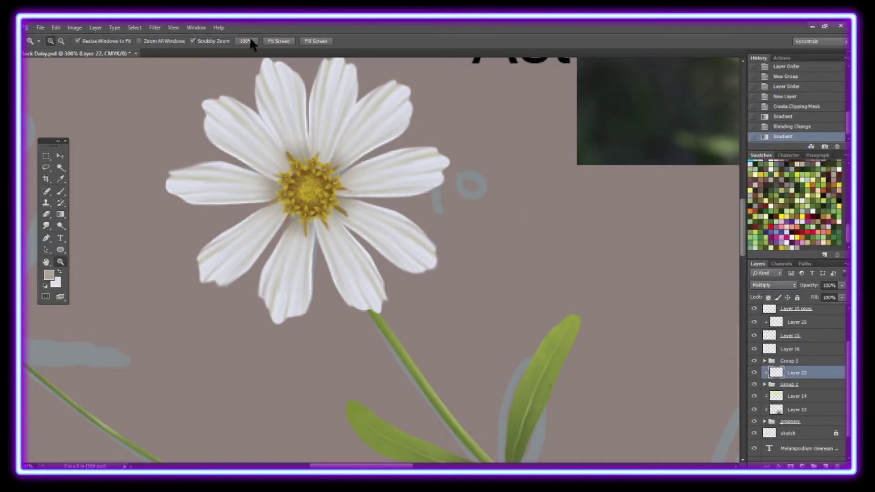
{"action": "key", "text": "ctrl+minus"}
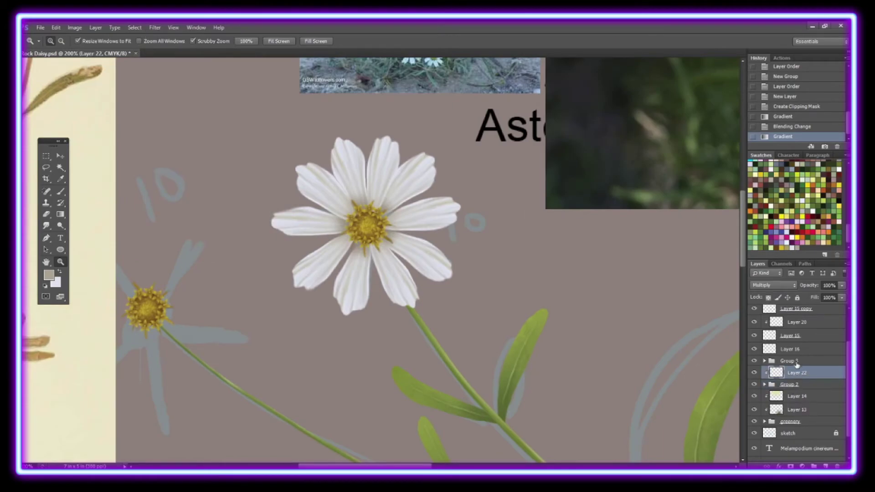
{"action": "left_click", "coordinate": [797, 373]}
{"action": "left_click", "coordinate": [155, 27]}
{"action": "left_click", "coordinate": [185, 101]}
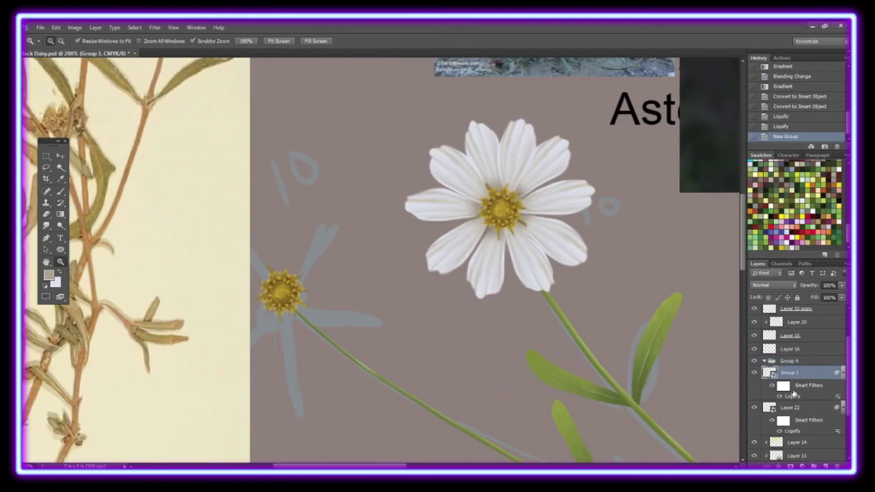
- Duplicate the daisy group and move the copy left and down
{"action": "right_click", "coordinate": [789, 361]}
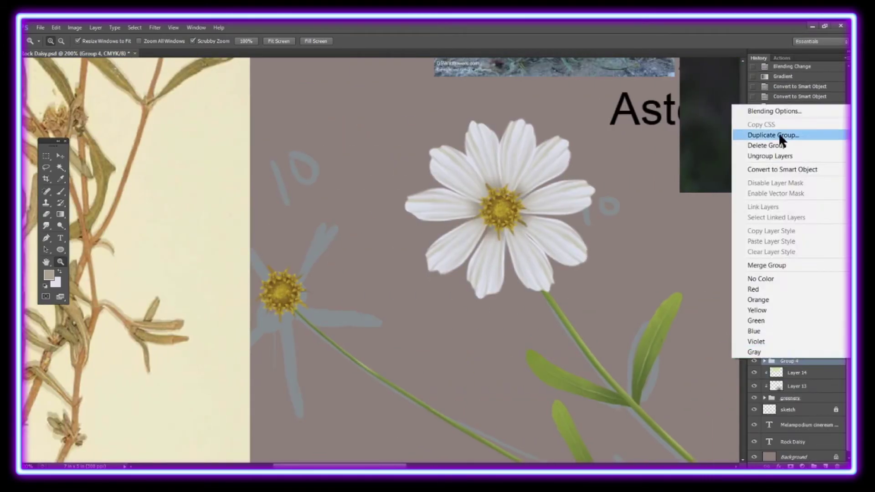
{"action": "left_click", "coordinate": [773, 135]}
{"action": "key", "text": "Return"}
{"action": "key", "text": "v"}
{"action": "left_click_drag", "start_coordinate": [538, 204], "coordinate": [319, 286]}
- Try rotating the copied daisy with a free transform, then undo the rotation
{"action": "left_click", "coordinate": [754, 309]}
{"action": "scroll", "coordinate": [403, 343], "scroll_direction": "left", "scroll_amount": 3}
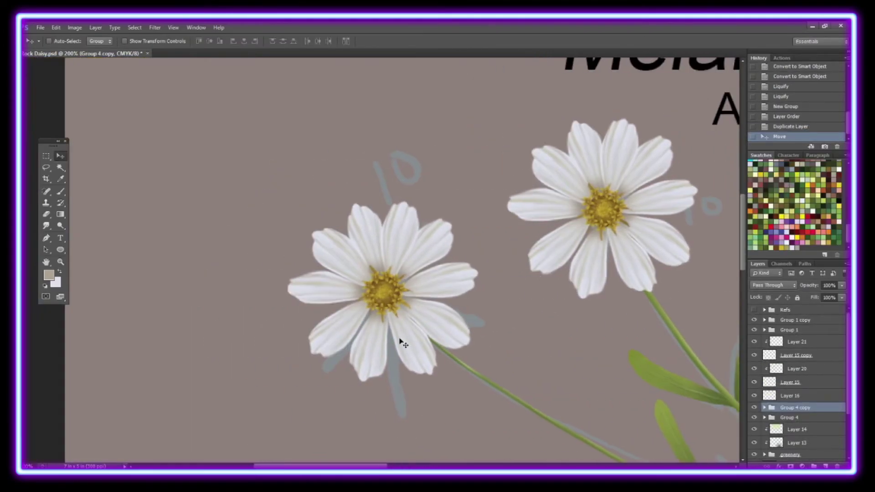
{"action": "key", "text": "ctrl+t"}
{"action": "left_click_drag", "start_coordinate": [487, 192], "coordinate": [527, 201]}
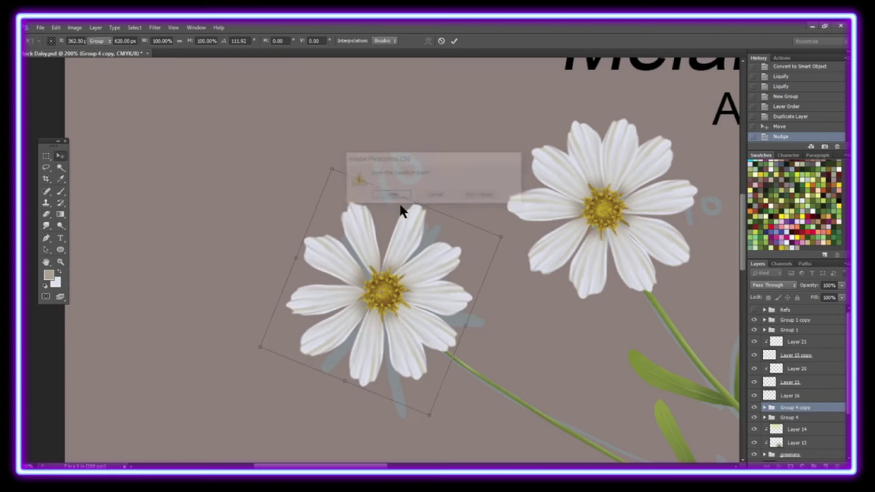
{"action": "key", "text": "Return"}
{"action": "key", "text": "ctrl+z"}
- Zoom out to compare the two daisies with the reference images, then zoom back in
{"action": "key", "text": "z"}
{"action": "key", "text": "ctrl+minus"}
{"action": "key", "text": "ctrl+minus"}
{"action": "left_click", "coordinate": [754, 309]}
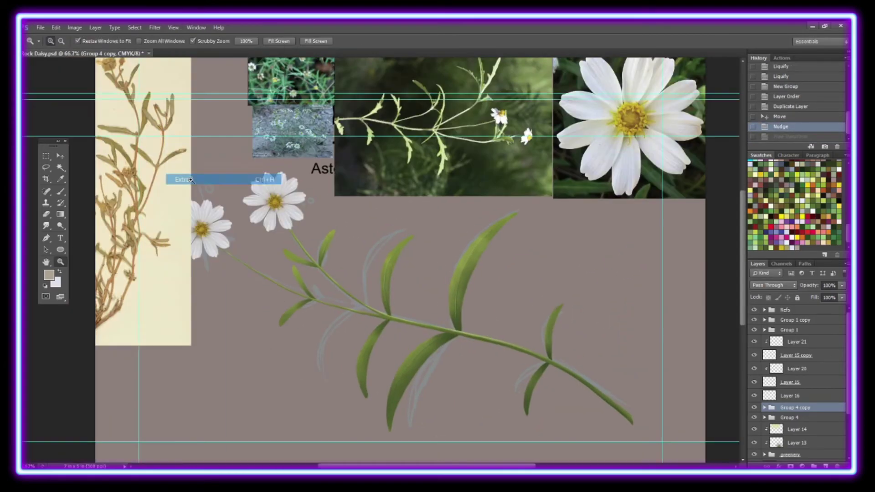
{"action": "left_click", "coordinate": [754, 309]}
{"action": "key", "text": "ctrl+plus"}
{"action": "key", "text": "ctrl+plus"}
{"action": "left_click", "coordinate": [754, 310]}
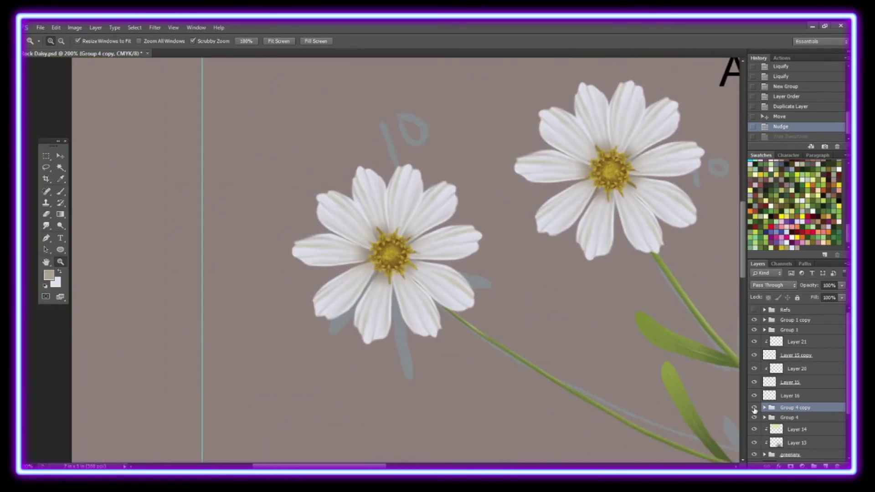
- Darken the right daisy with a Multiply gradient and set the brush size to 36
{"action": "key", "text": "g"}
{"action": "left_click_drag", "start_coordinate": [615, 255], "coordinate": [615, 182]}
{"action": "left_click", "coordinate": [780, 286]}
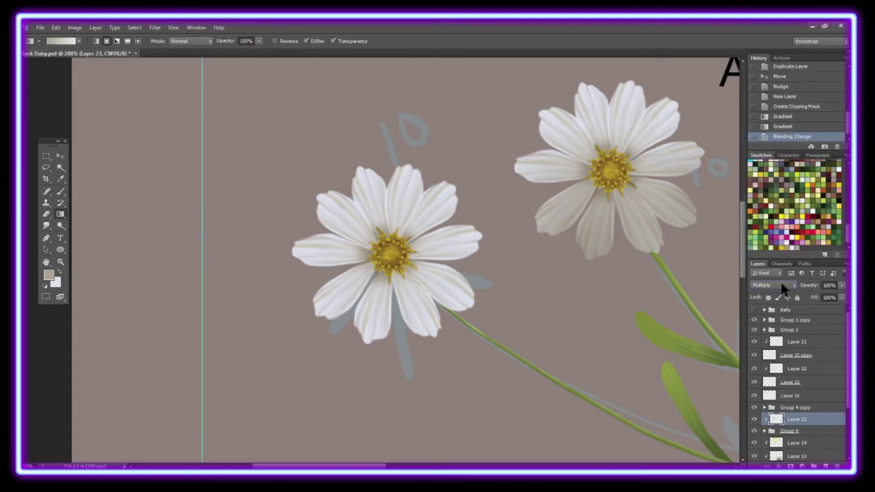
{"action": "left_click", "coordinate": [60, 41]}
{"action": "scroll", "coordinate": [68, 182], "scroll_direction": "up", "scroll_amount": 3}
{"action": "double_click", "coordinate": [69, 109]}
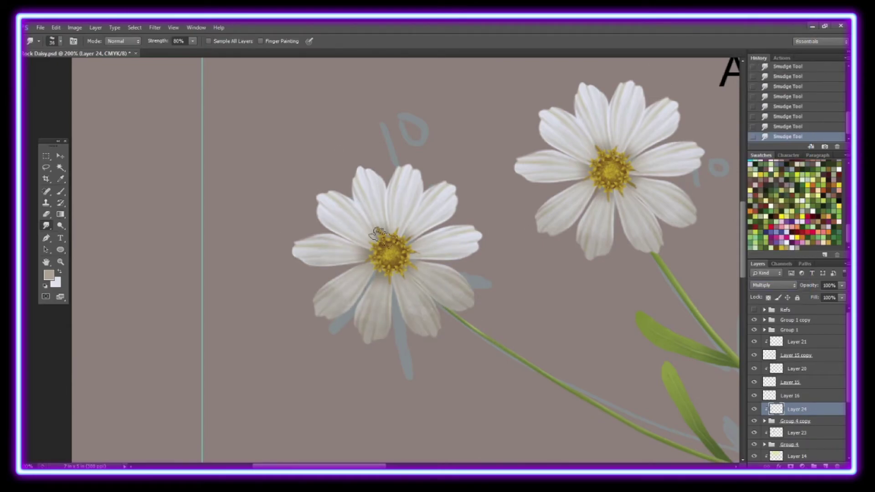
{"action": "left_click", "coordinate": [61, 262]}
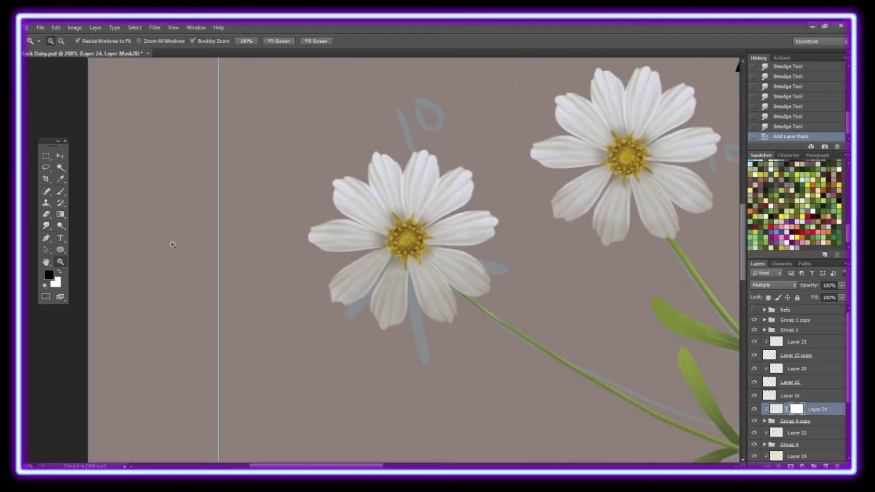
- Smudge the shading on the left daisy and gather the flower layers into Group 5
{"action": "key", "text": "r"}
{"action": "left_click_drag", "start_coordinate": [348, 208], "coordinate": [358, 260]}
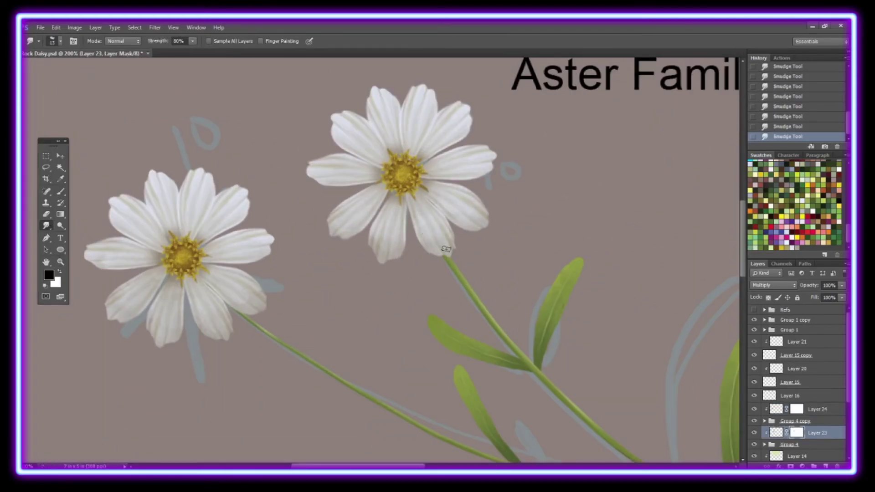
{"action": "key", "text": "z"}
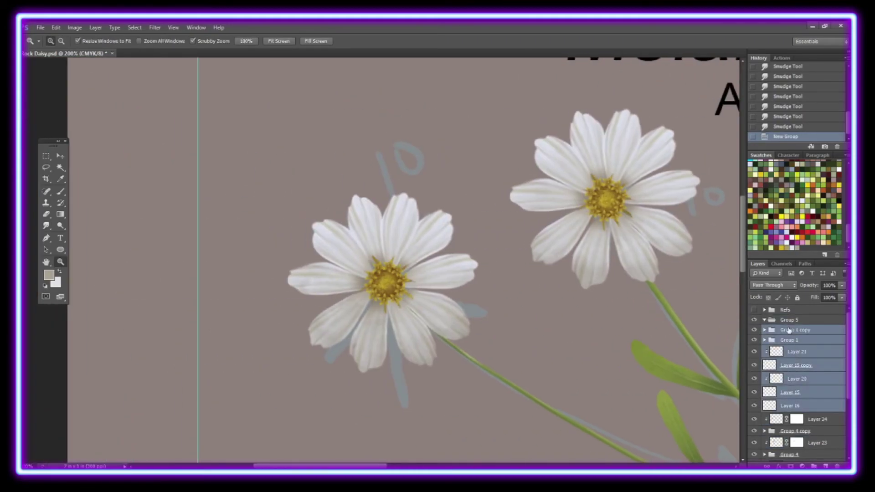
{"action": "left_click_drag", "start_coordinate": [789, 330], "coordinate": [801, 321]}
- Merge a duplicate of the flower group, darken it with Hue/Saturation, and clip it under Group 5
{"action": "left_click", "coordinate": [515, 172]}
{"action": "key", "text": "ctrl+e"}
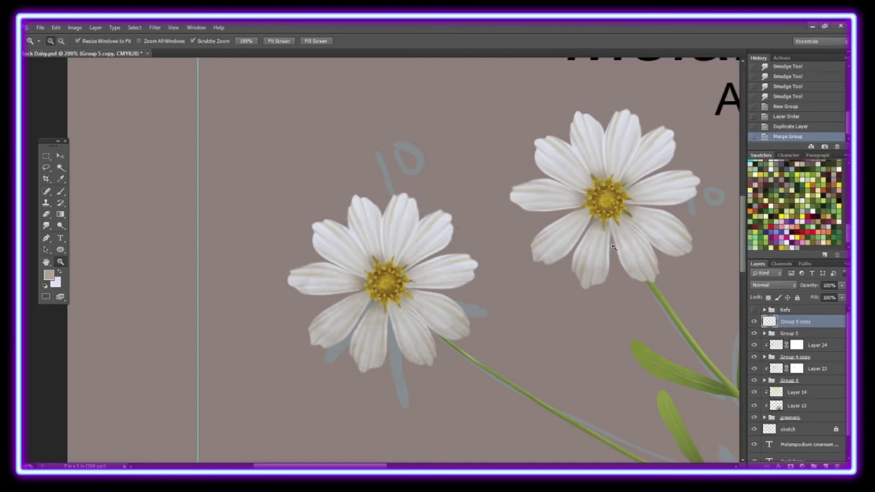
{"action": "left_click_drag", "start_coordinate": [810, 345], "coordinate": [810, 339]}
{"action": "left_click", "coordinate": [75, 27]}
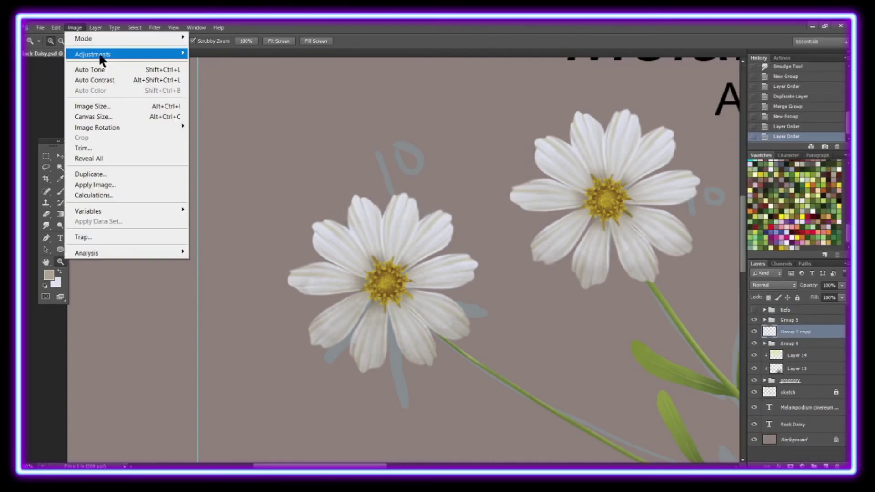
{"action": "left_click", "coordinate": [91, 50]}
{"action": "key", "text": "Return"}
{"action": "key", "text": "ctrl+alt+g"}
- Gaussian-blur the merged copy into a shadow set to Multiply at 64% opacity
{"action": "key", "text": "v"}
{"action": "key", "text": "ctrl+alt+f"}
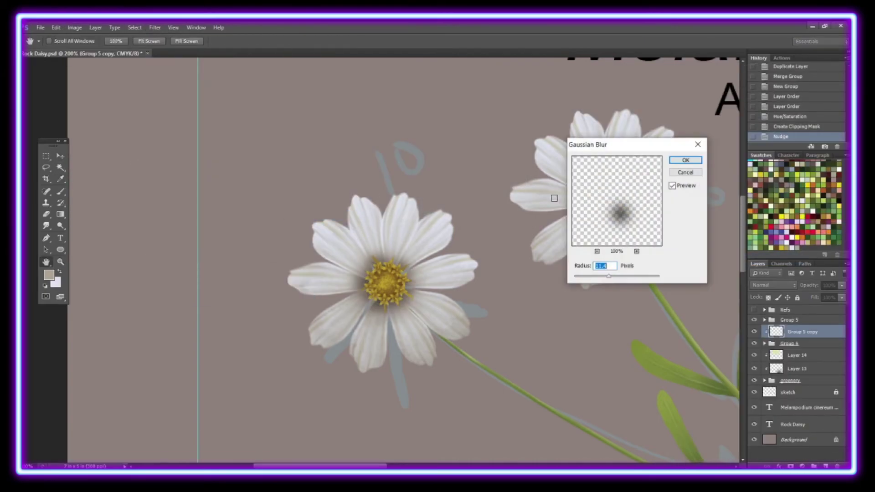
{"action": "left_click", "coordinate": [685, 161]}
{"action": "key", "text": "shift+alt+m"}
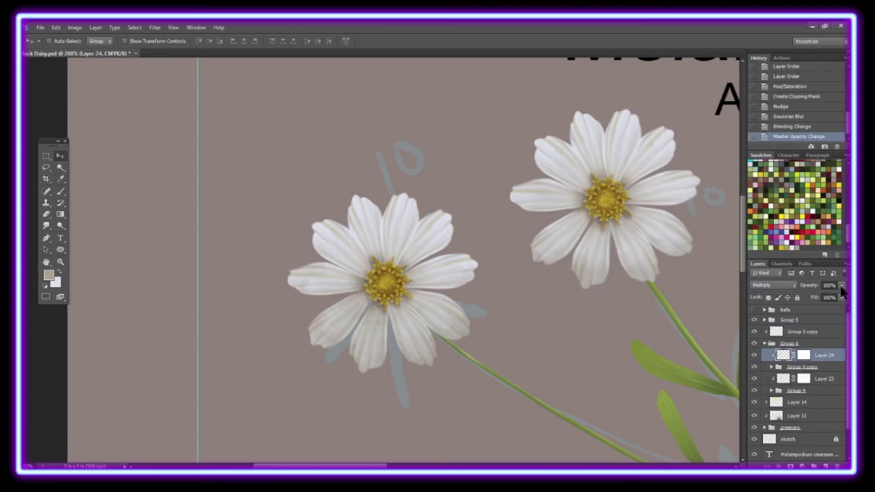
{"action": "left_click_drag", "start_coordinate": [842, 287], "coordinate": [819, 382]}
{"action": "key", "text": "z"}
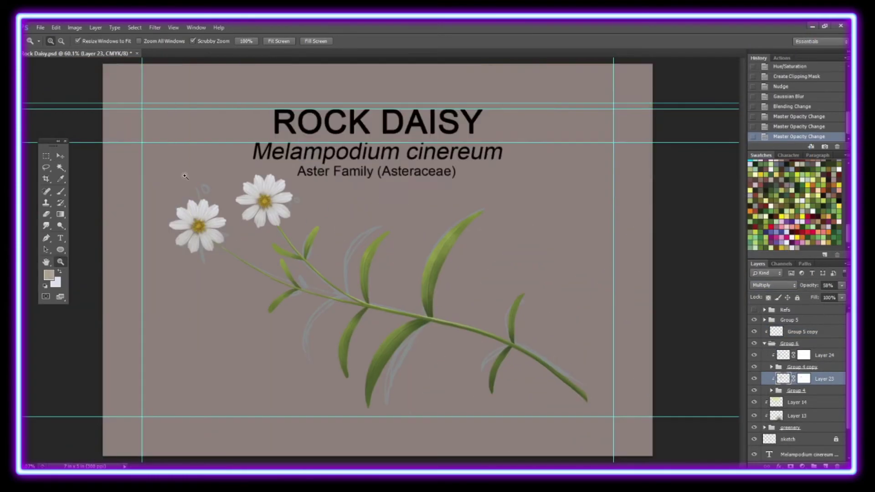
- On a new highlight layer, smudge a highlight onto the top petal with a size 12 brush
{"action": "key", "text": "x"}
{"action": "key", "text": "ctrl+shift+alt+n"}
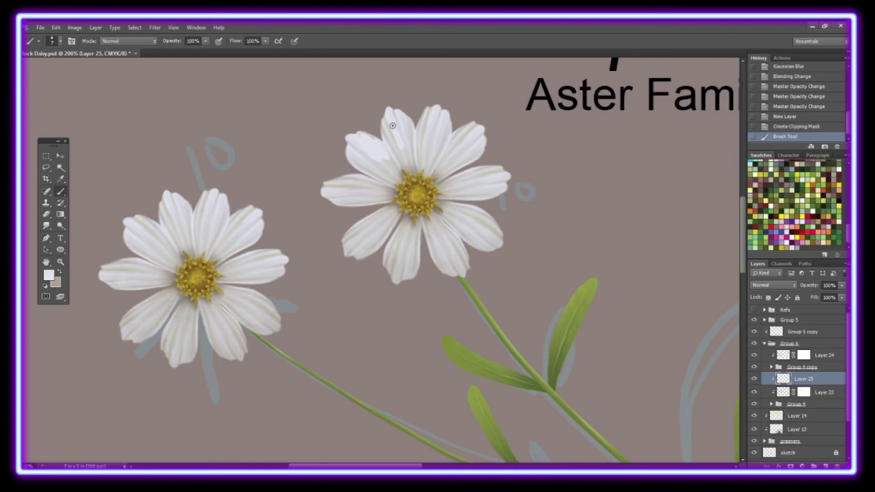
{"action": "key", "text": "r"}
{"action": "left_click", "coordinate": [55, 41]}
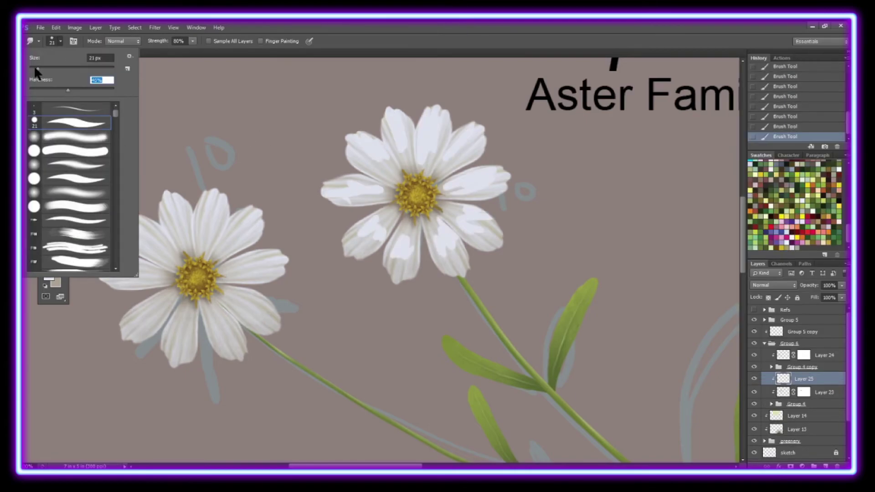
{"action": "left_click_drag", "start_coordinate": [37, 69], "coordinate": [35, 69]}
{"action": "key", "text": "Return"}
{"action": "left_click_drag", "start_coordinate": [396, 151], "coordinate": [402, 131]}
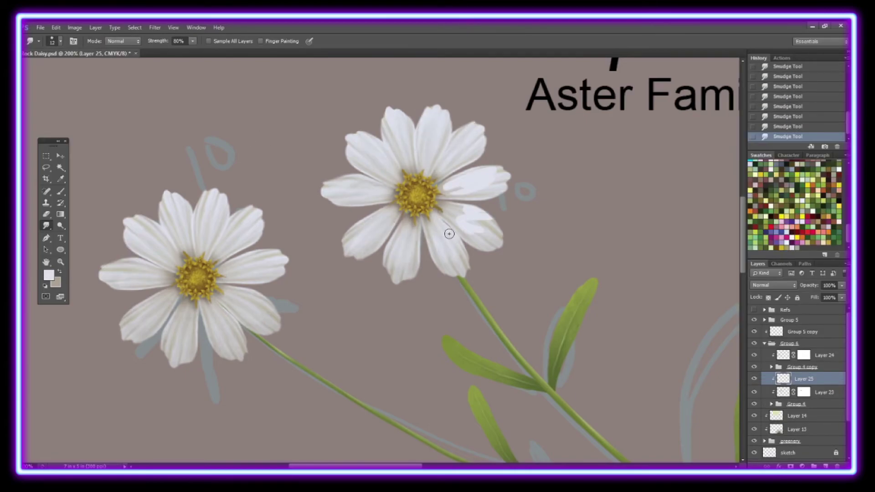
{"action": "scroll", "coordinate": [358, 288], "scroll_direction": "left", "scroll_amount": 5}
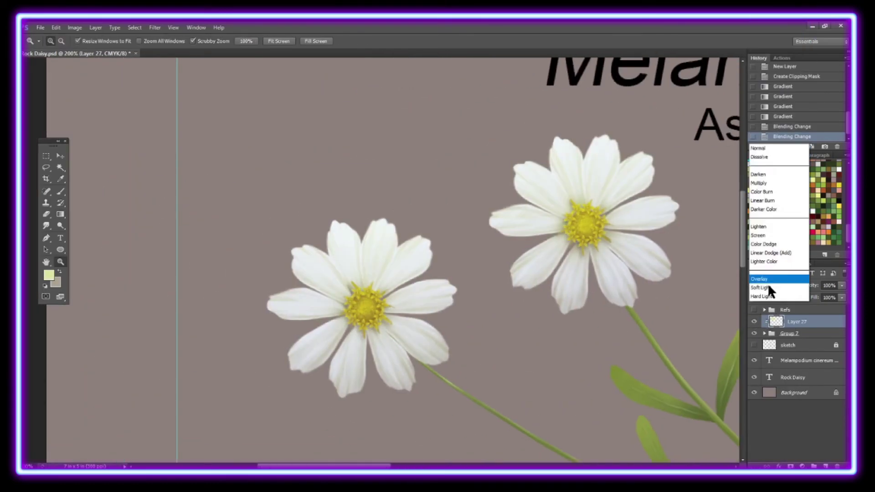
- Set the tint layer to Soft Light at 61% and the second gradient layer to Multiply at 34%
{"action": "left_click", "coordinate": [767, 287]}
{"action": "left_click_drag", "start_coordinate": [841, 286], "coordinate": [825, 298]}
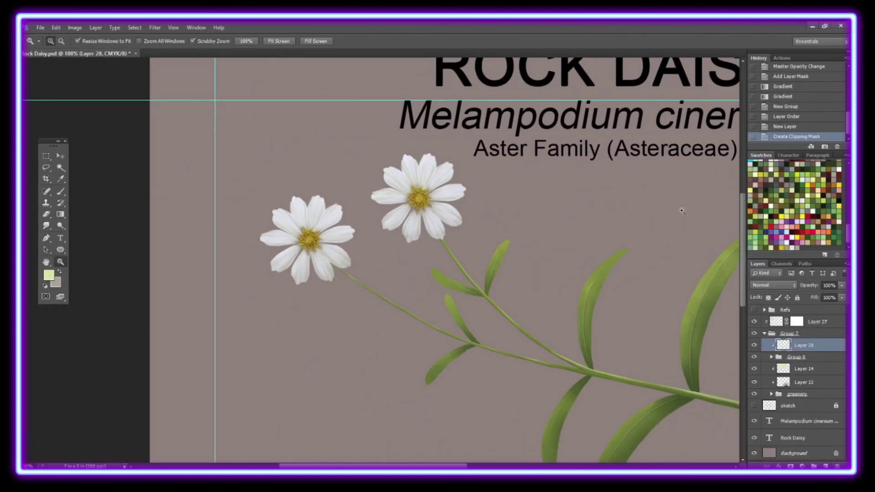
{"action": "left_click", "coordinate": [773, 285]}
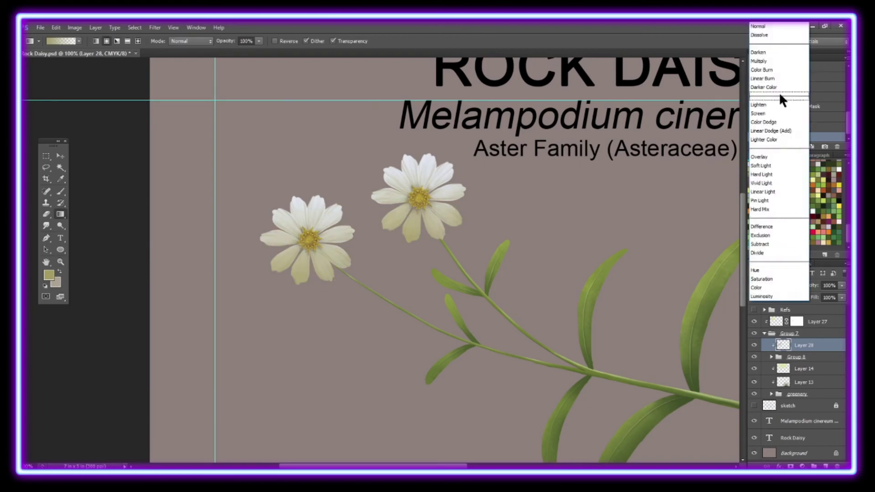
{"action": "left_click", "coordinate": [778, 97]}
{"action": "left_click_drag", "start_coordinate": [842, 285], "coordinate": [818, 301]}
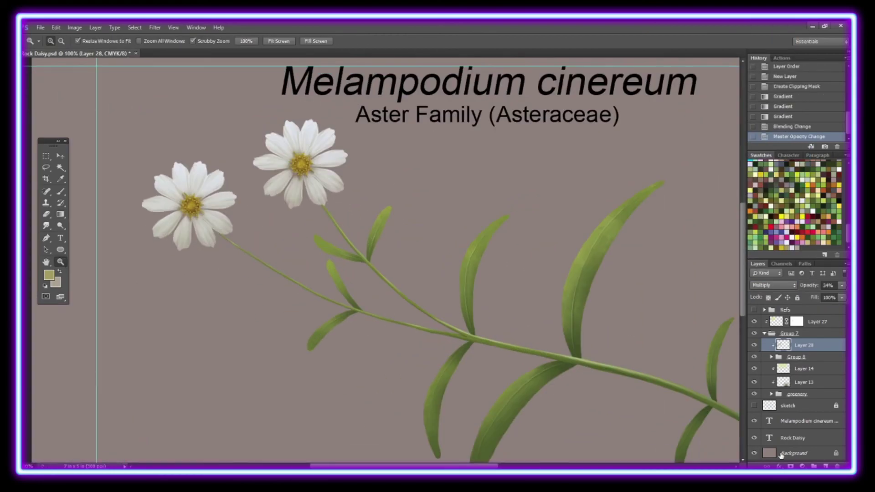